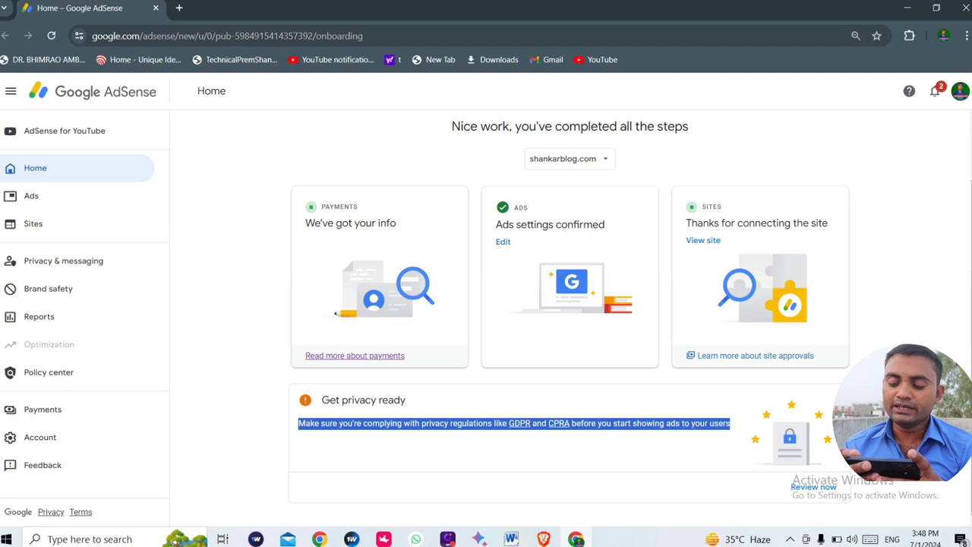
Step: Open the privacy readiness review, manage European regulations, and start creating a new GDPR message
{"action": "scroll", "coordinate": [570, 311], "scroll_direction": "up", "scroll_amount": 1}
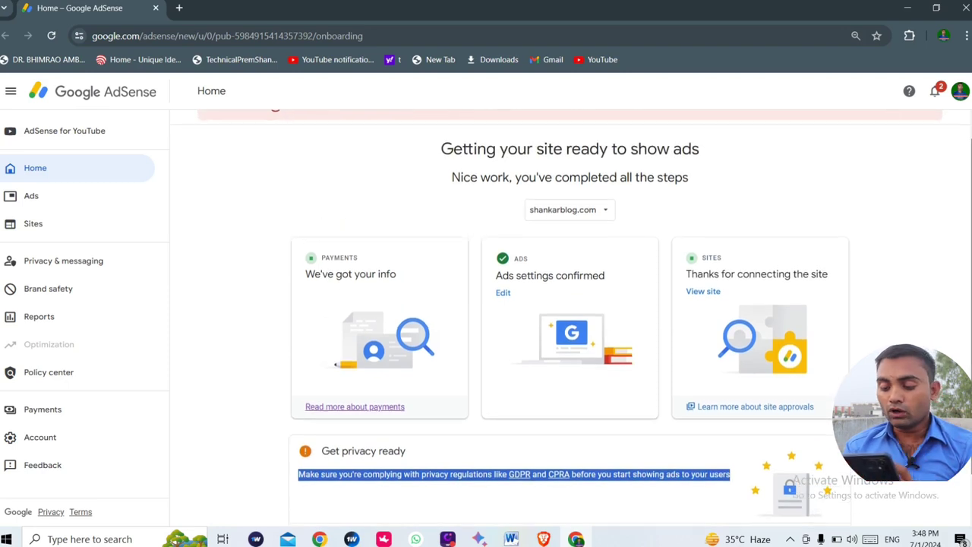
{"action": "scroll", "coordinate": [570, 319], "scroll_direction": "down", "scroll_amount": 1}
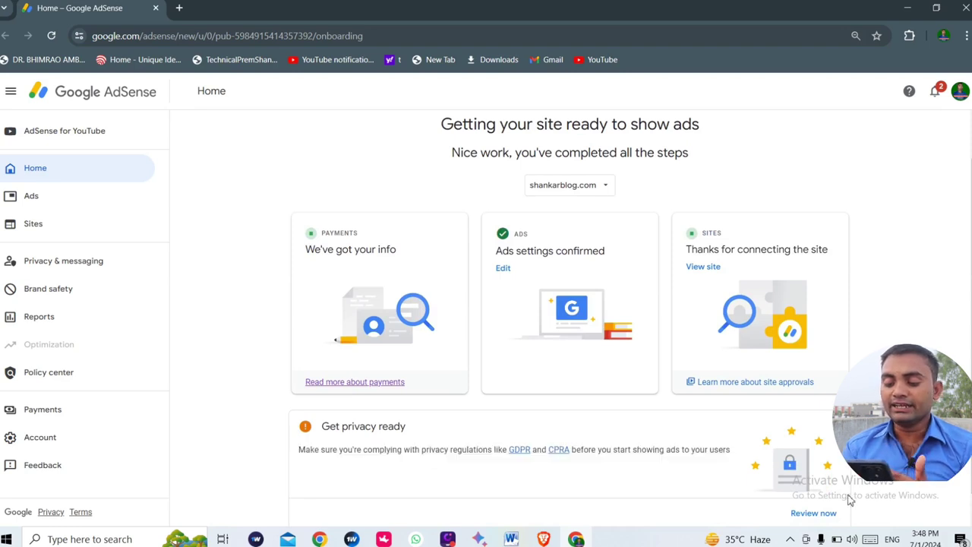
{"action": "left_click", "coordinate": [811, 513]}
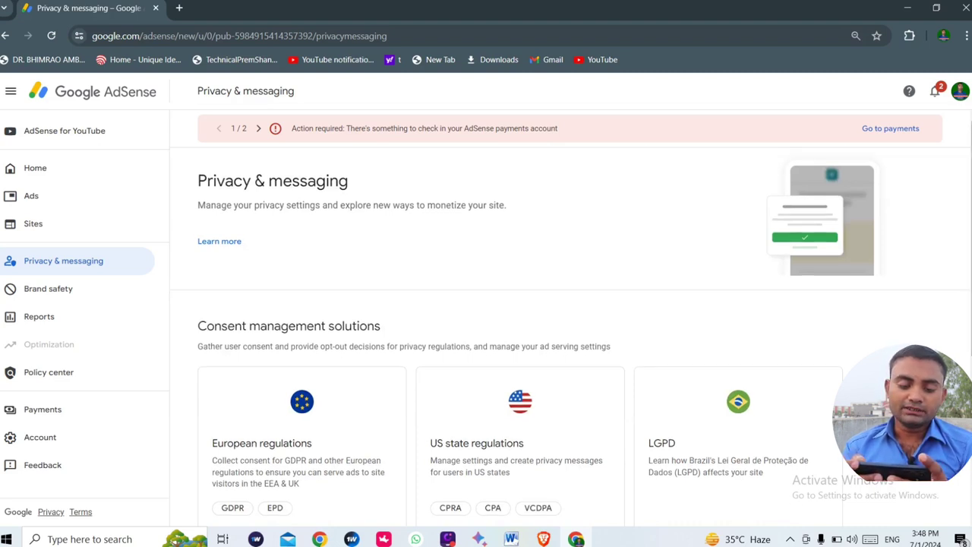
{"action": "scroll", "coordinate": [569, 316], "scroll_direction": "down", "scroll_amount": 3}
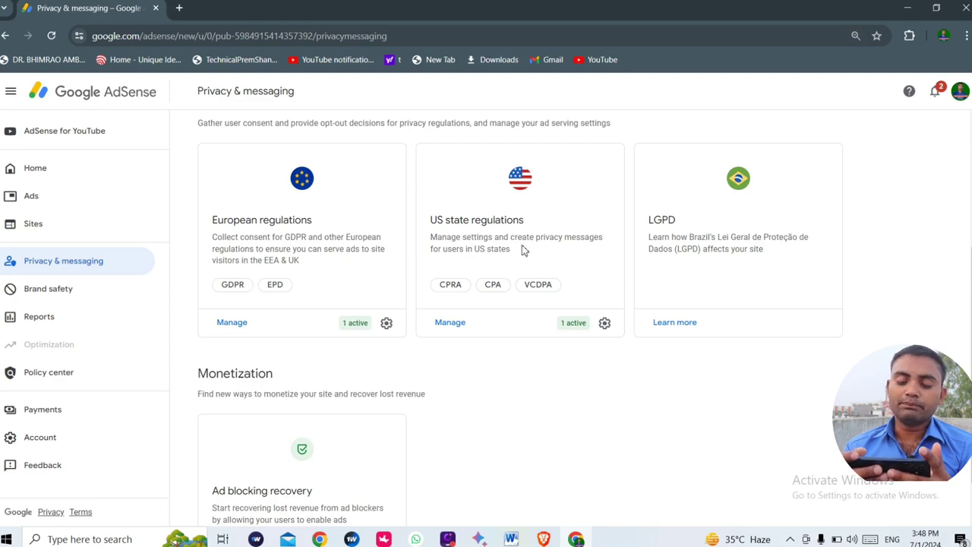
{"action": "left_click", "coordinate": [237, 323]}
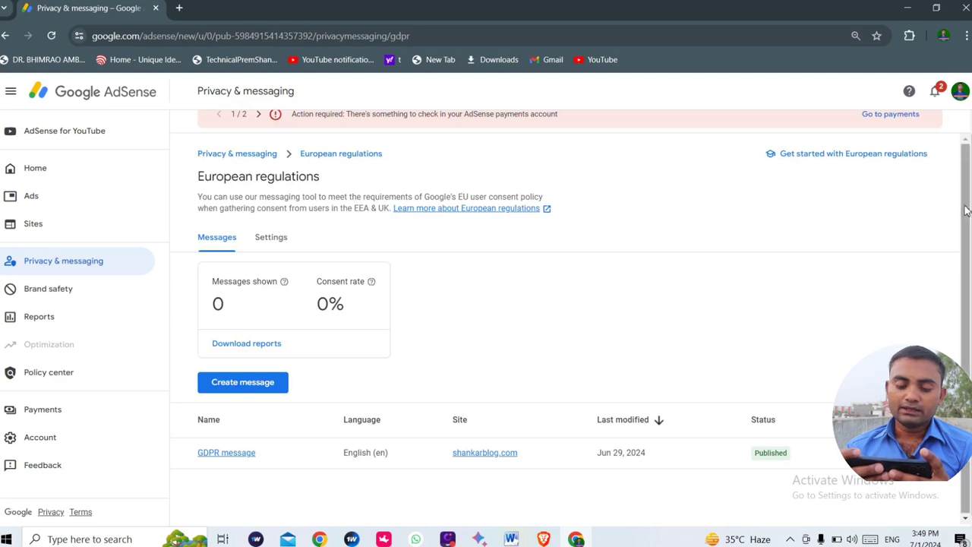
{"action": "left_click_drag", "start_coordinate": [966, 211], "coordinate": [966, 266]}
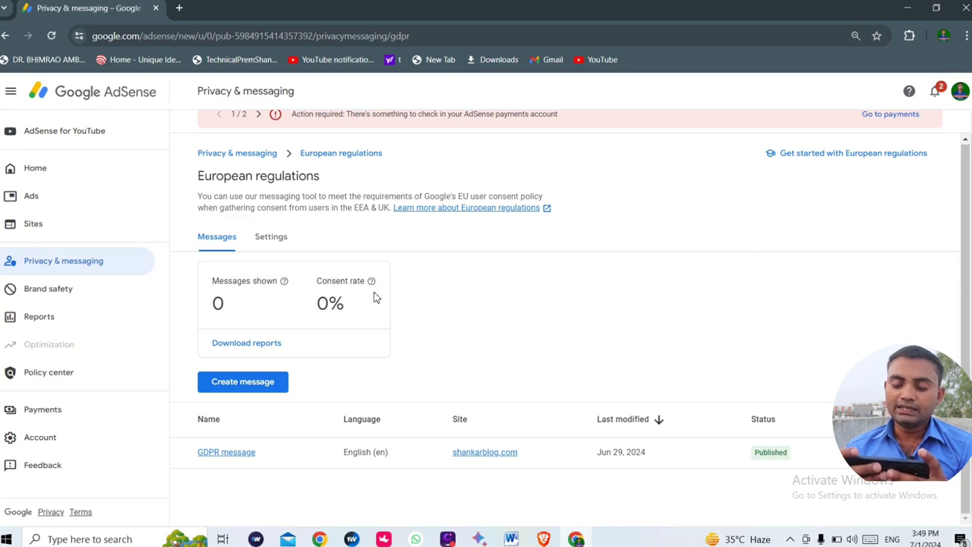
{"action": "left_click", "coordinate": [219, 383]}
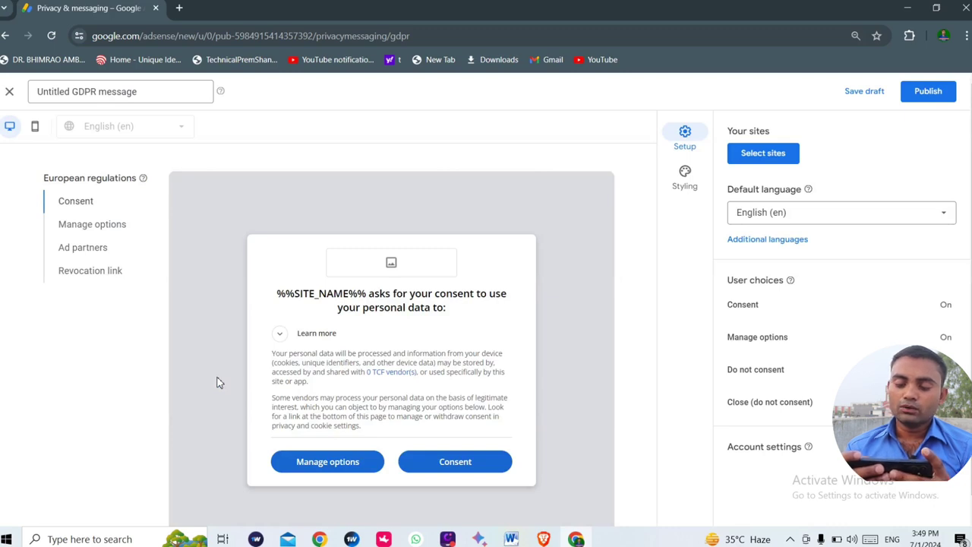
Step: Open the site selection for the message and save "shankarblog" as the site name of shankarblog.com
{"action": "left_click", "coordinate": [768, 156]}
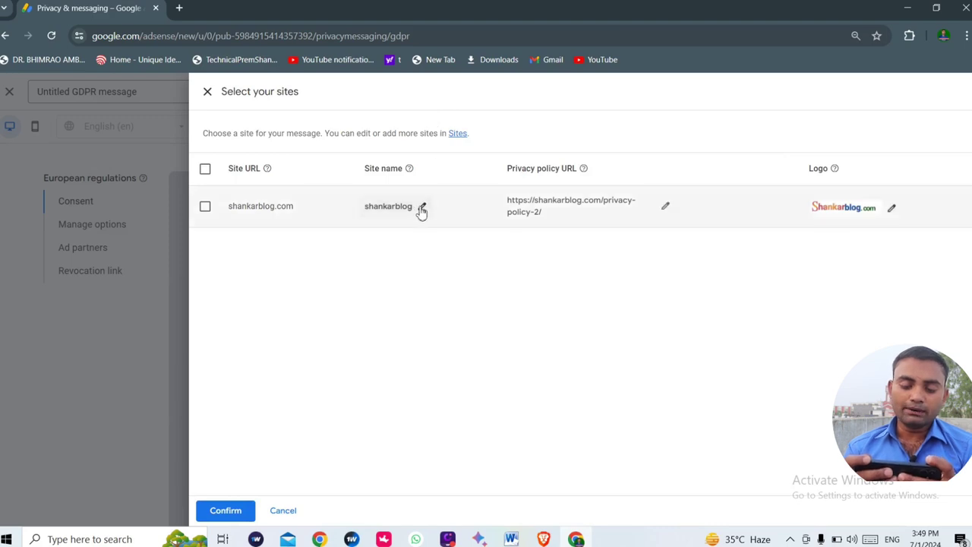
{"action": "left_click", "coordinate": [421, 209]}
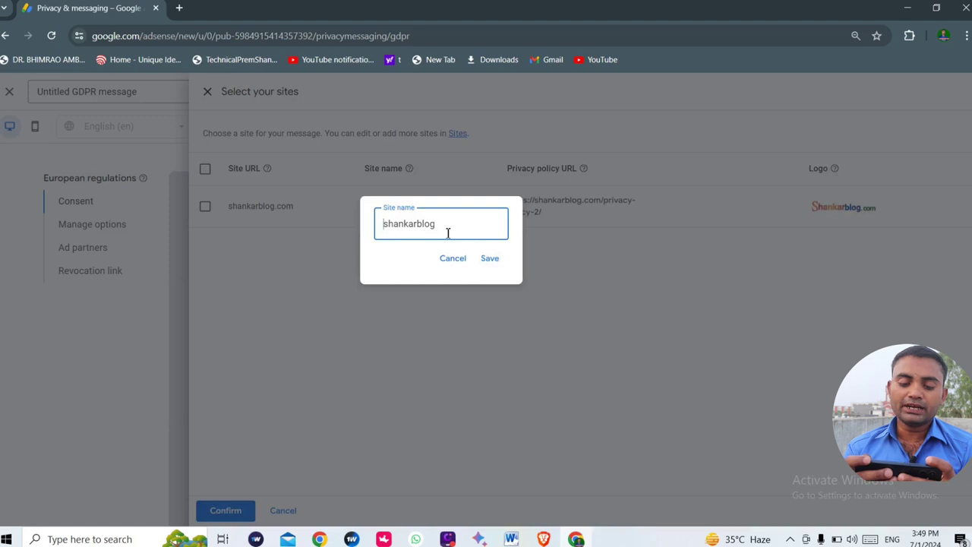
{"action": "left_click", "coordinate": [490, 260]}
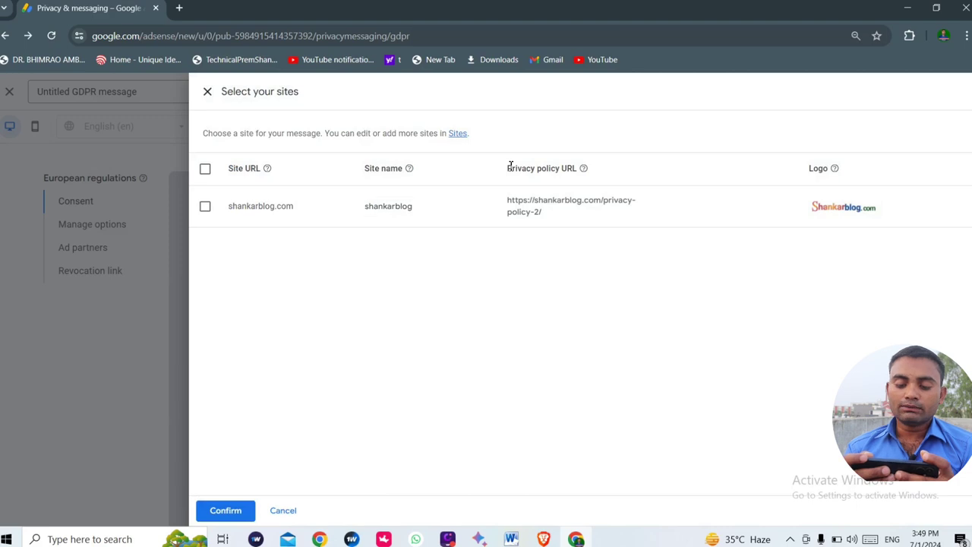
Step: Open the website shankarblog.com in a new browser tab to find the privacy policy address
{"action": "left_click_drag", "start_coordinate": [507, 167], "coordinate": [582, 165]}
{"action": "mouse_move", "coordinate": [581, 165]}
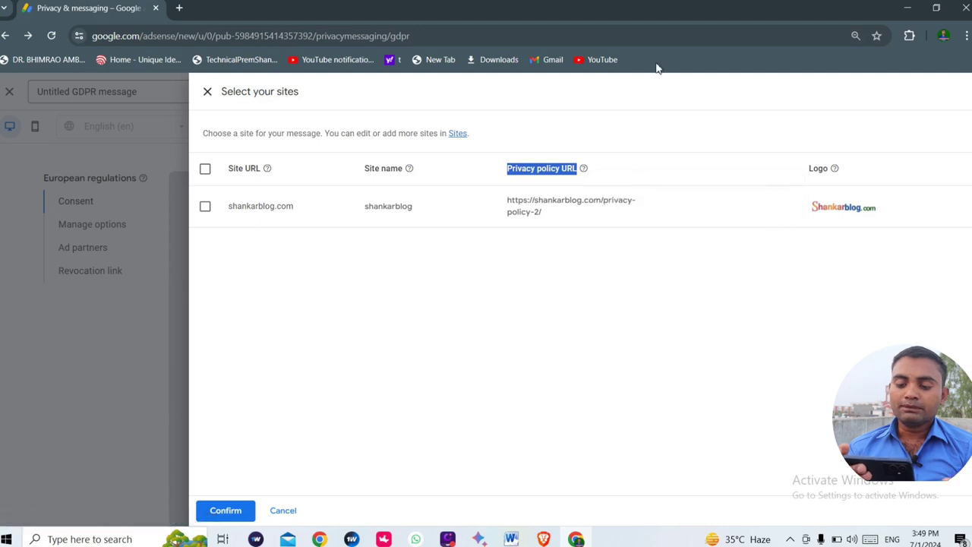
{"action": "left_click", "coordinate": [179, 7]}
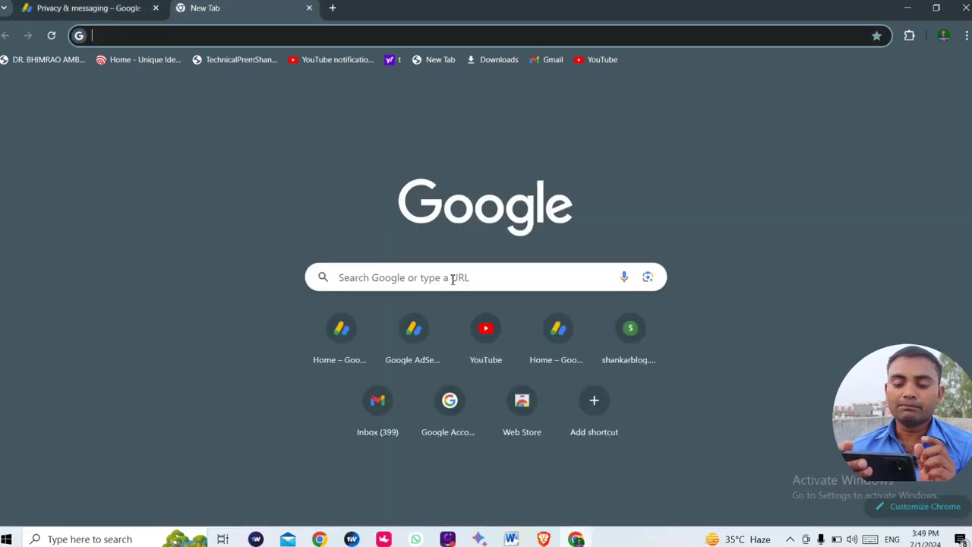
{"action": "left_click", "coordinate": [453, 278]}
{"action": "type", "text": "s"}
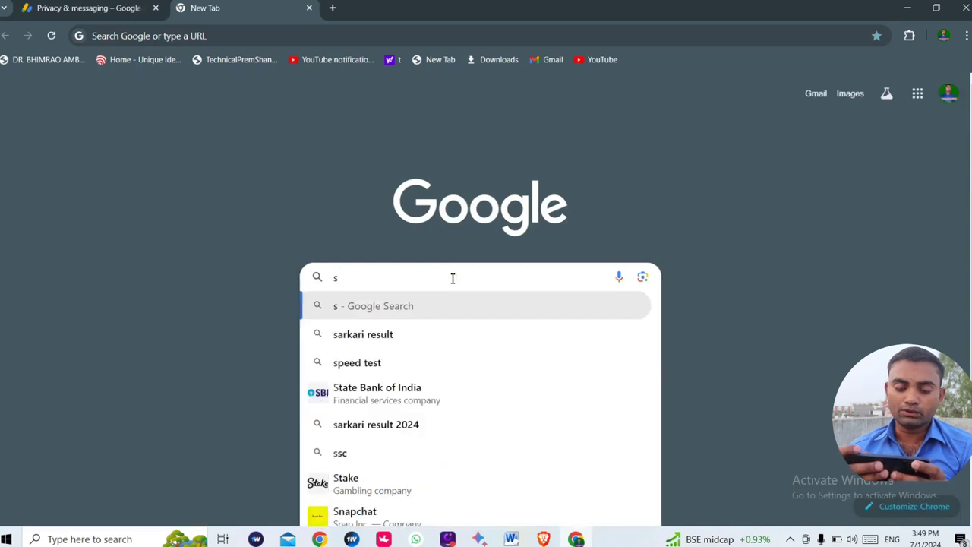
{"action": "type", "text": "h"}
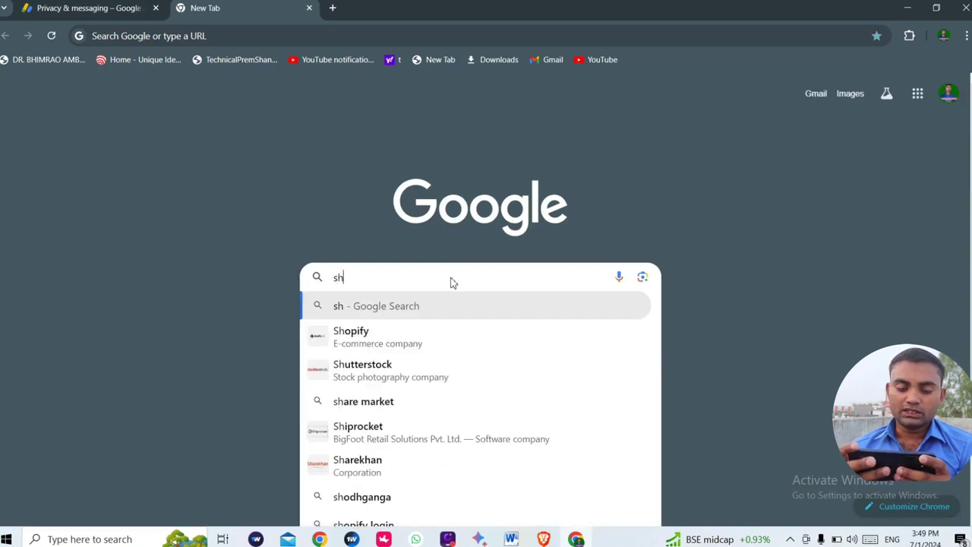
{"action": "type", "text": "ank"}
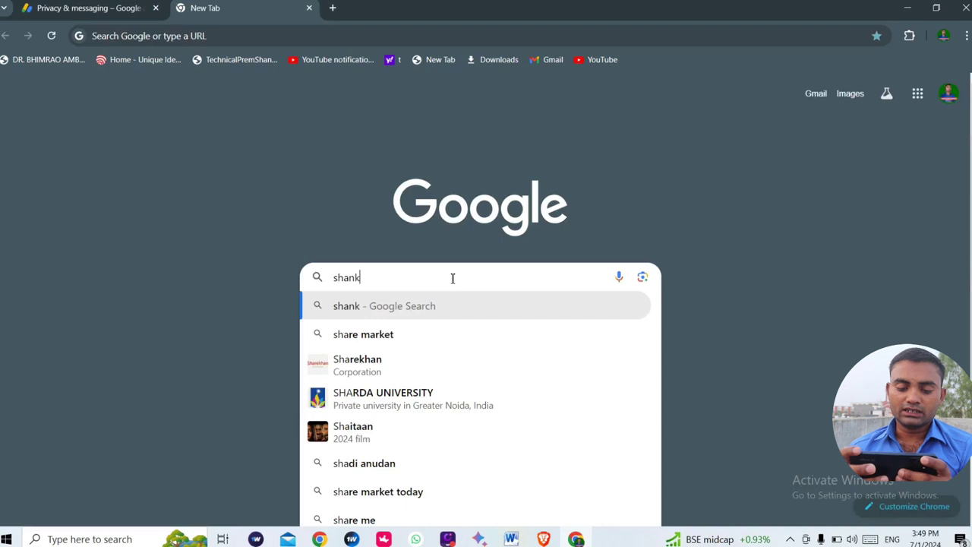
{"action": "type", "text": "ar"}
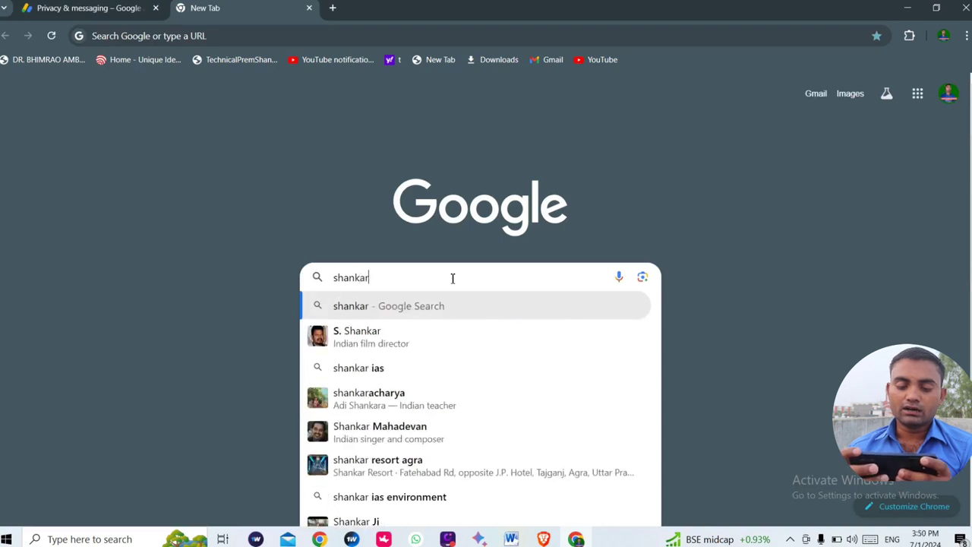
{"action": "type", "text": "b"}
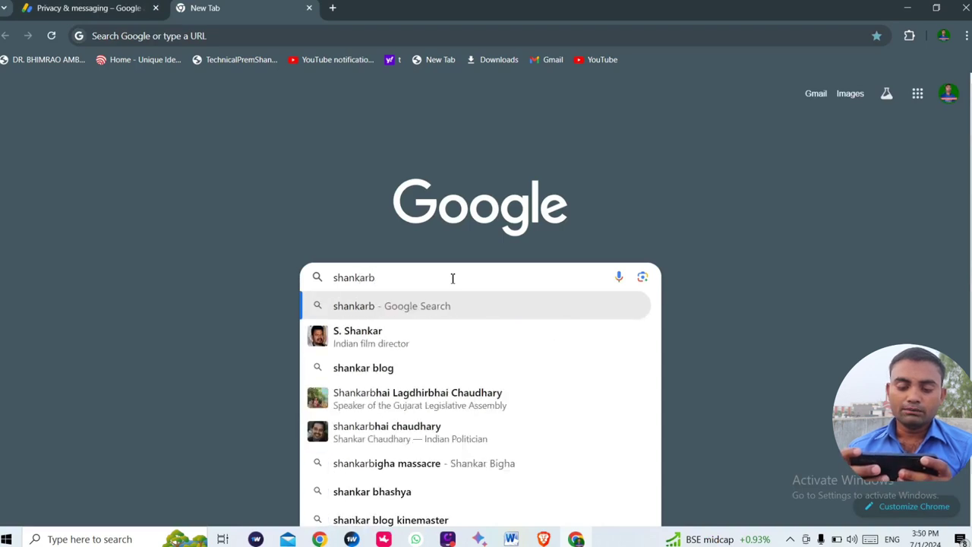
{"action": "type", "text": "log"}
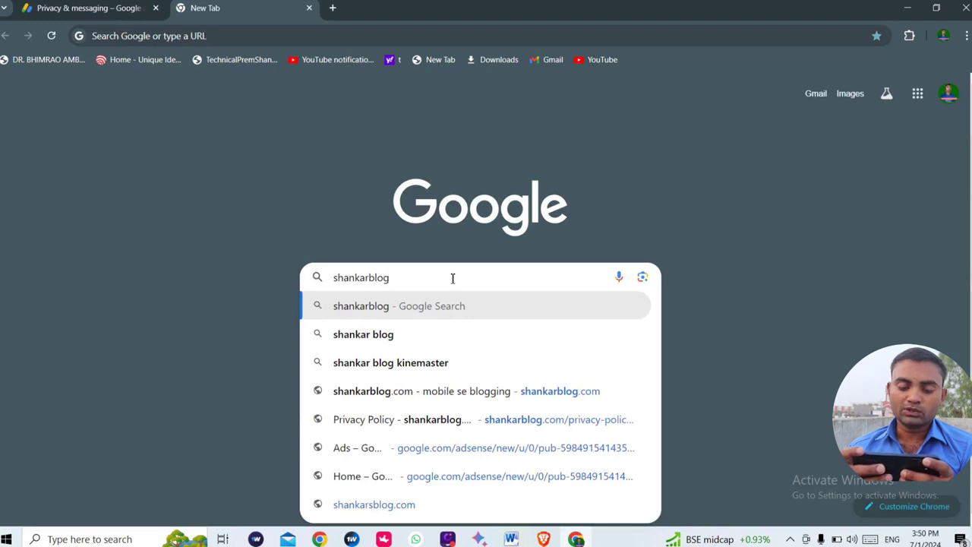
{"action": "type", "text": "."}
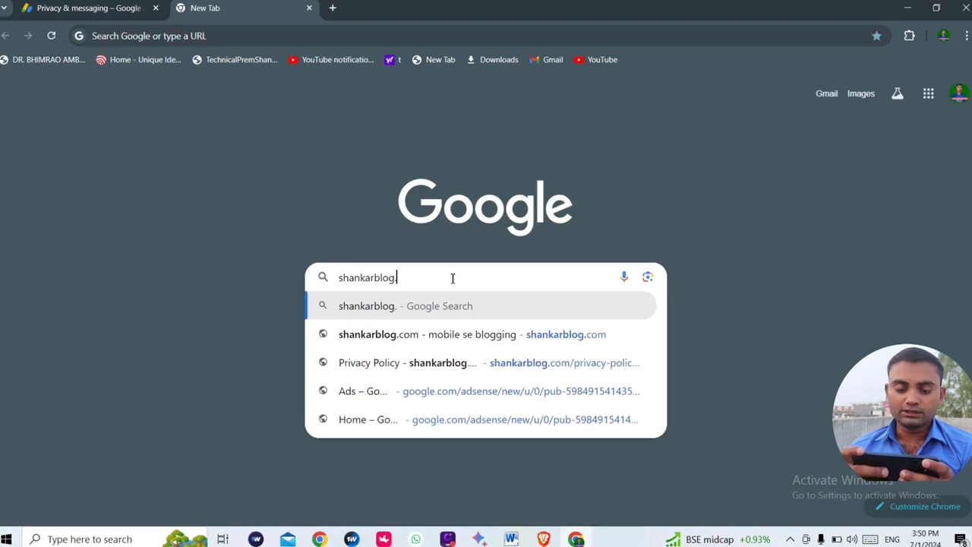
{"action": "type", "text": "com"}
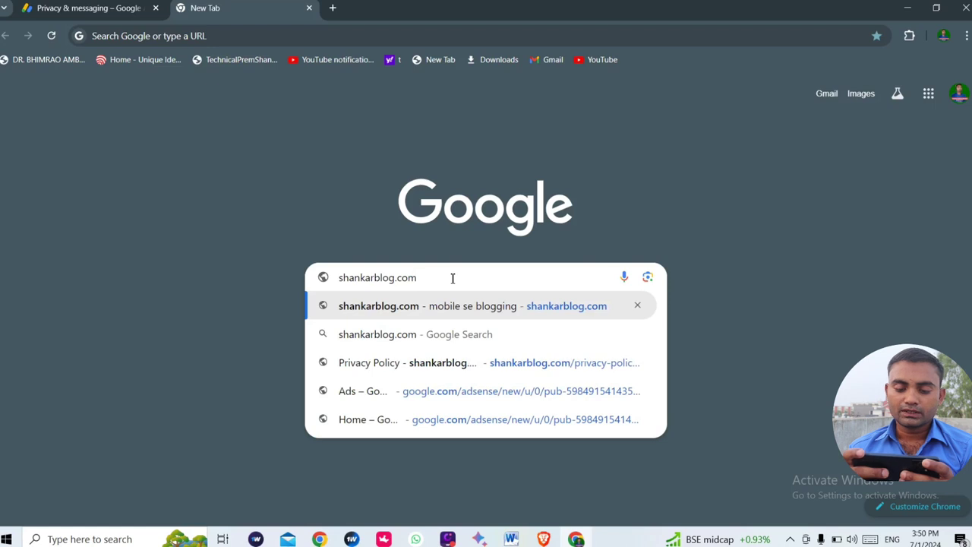
{"action": "key", "text": "Return"}
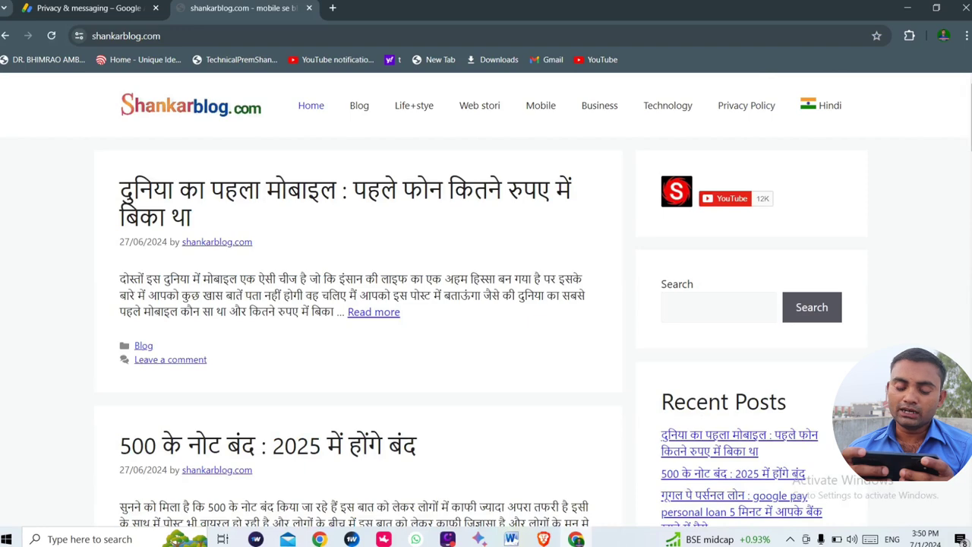
Step: Open the Privacy Policy page from the website's footer, look through it, and copy its web address
{"action": "left_click_drag", "start_coordinate": [970, 114], "coordinate": [970, 524]}
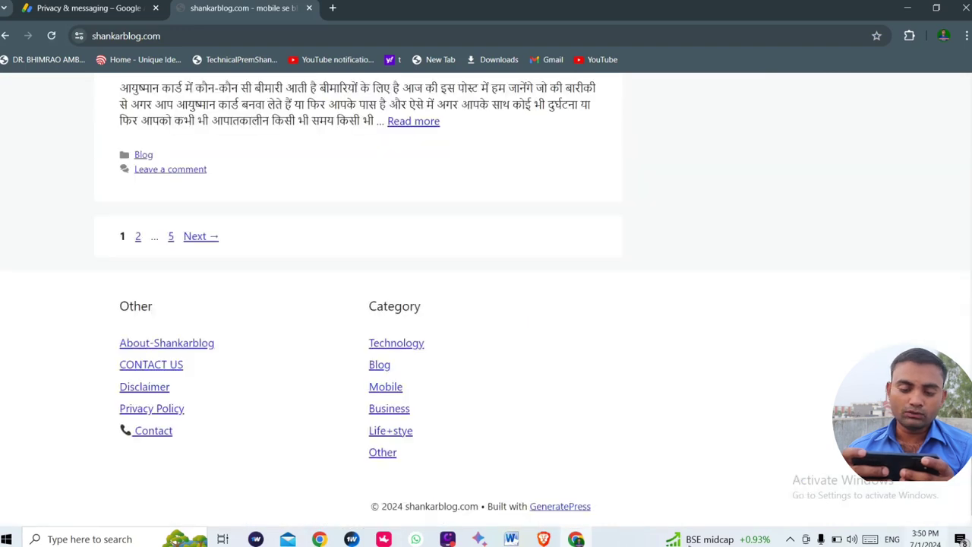
{"action": "left_click", "coordinate": [146, 409]}
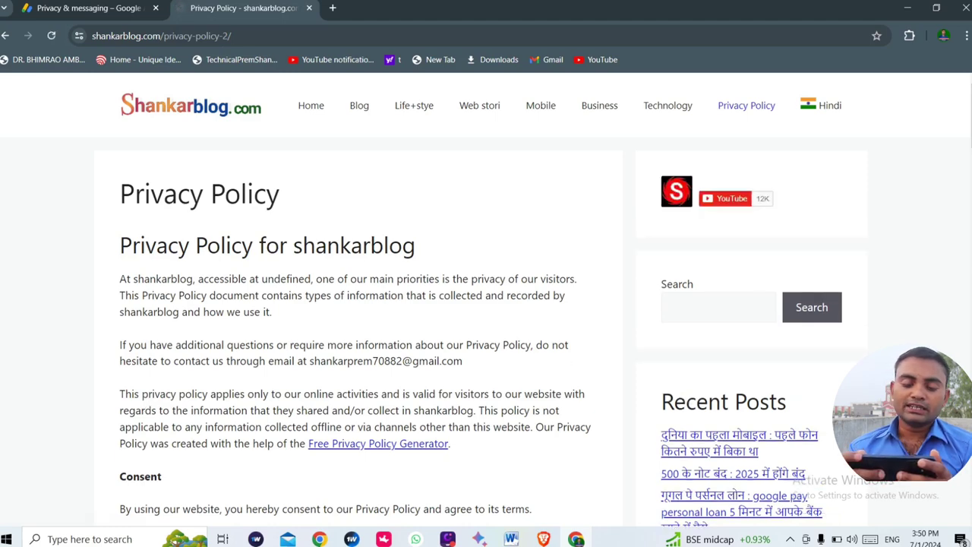
{"action": "scroll", "coordinate": [357, 304], "scroll_direction": "down", "scroll_amount": 20}
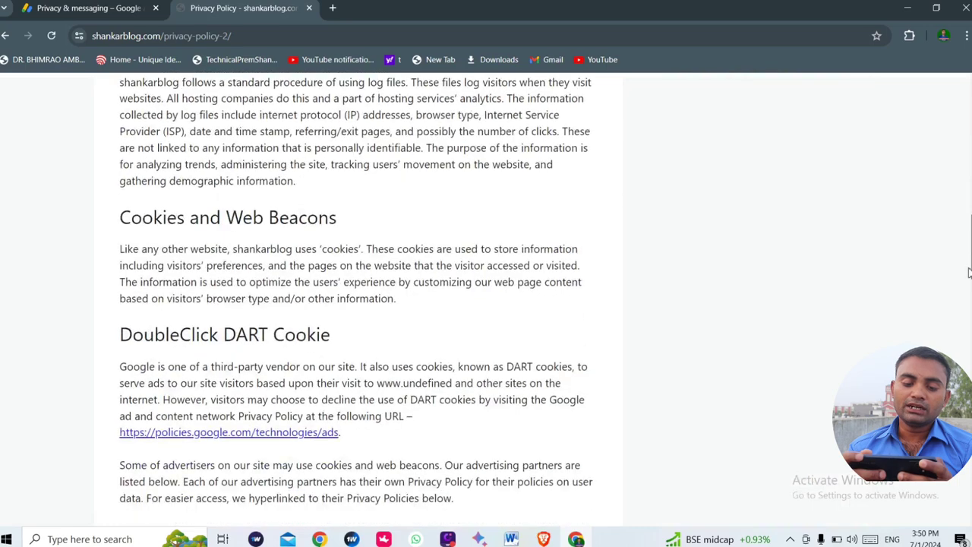
{"action": "scroll", "coordinate": [354, 303], "scroll_direction": "down", "scroll_amount": 3}
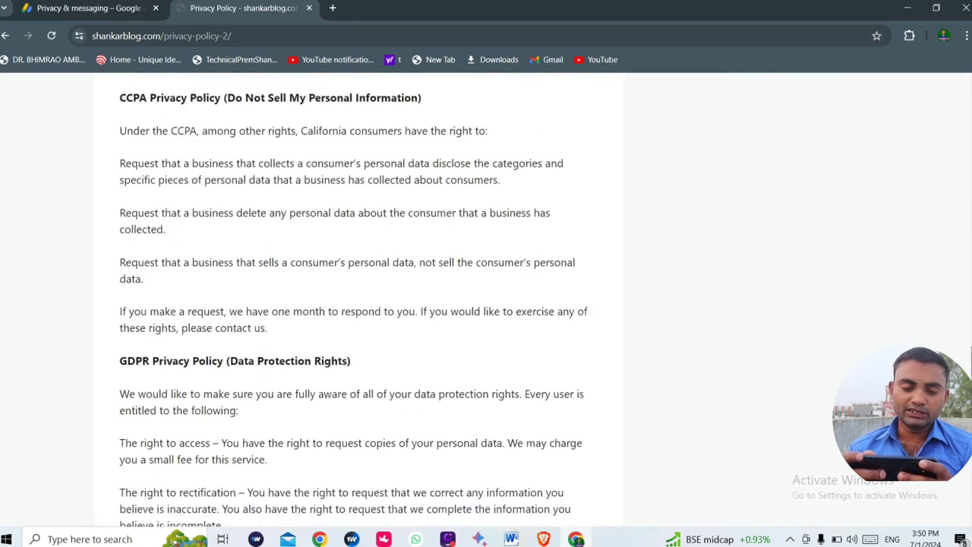
{"action": "scroll", "coordinate": [357, 304], "scroll_direction": "up", "scroll_amount": 20}
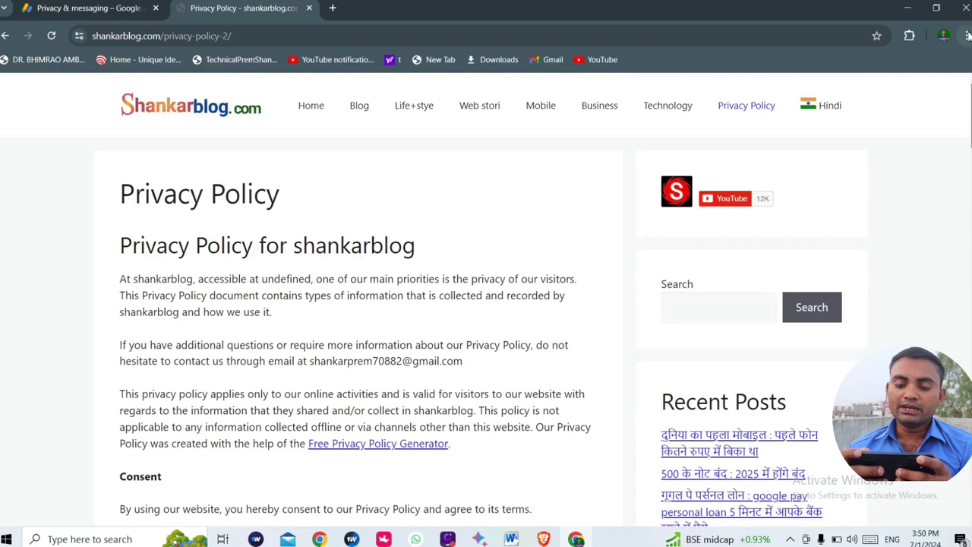
{"action": "left_click", "coordinate": [241, 35]}
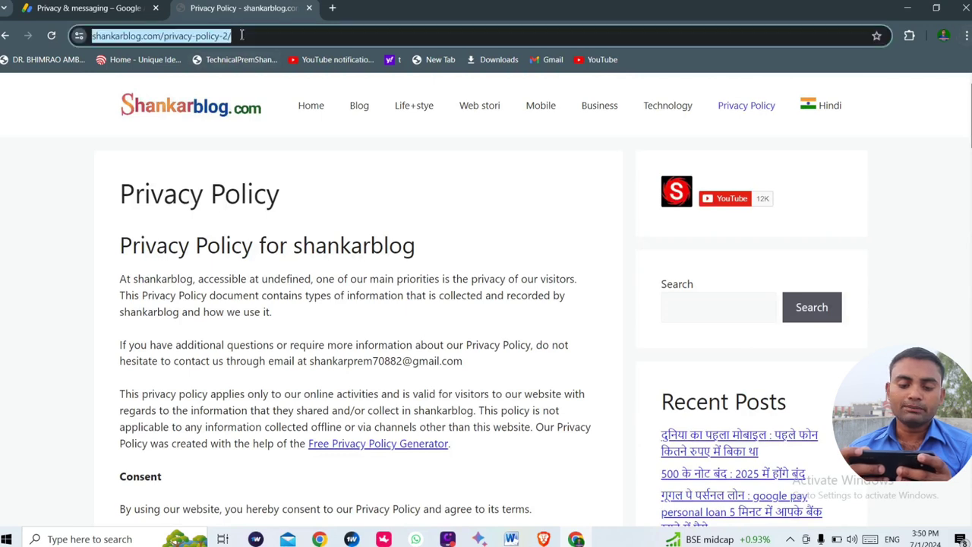
{"action": "right_click", "coordinate": [242, 35]}
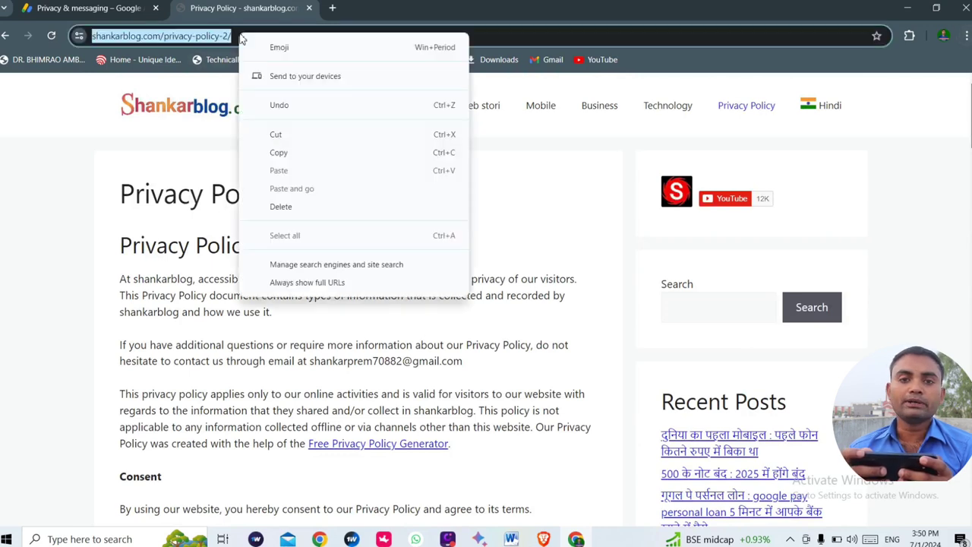
{"action": "left_click", "coordinate": [288, 152]}
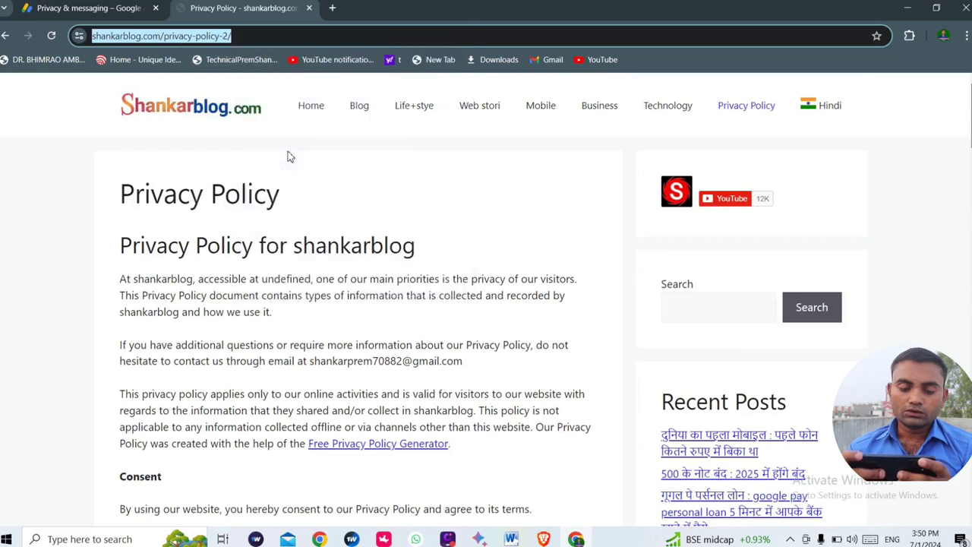
{"action": "left_click", "coordinate": [46, 8]}
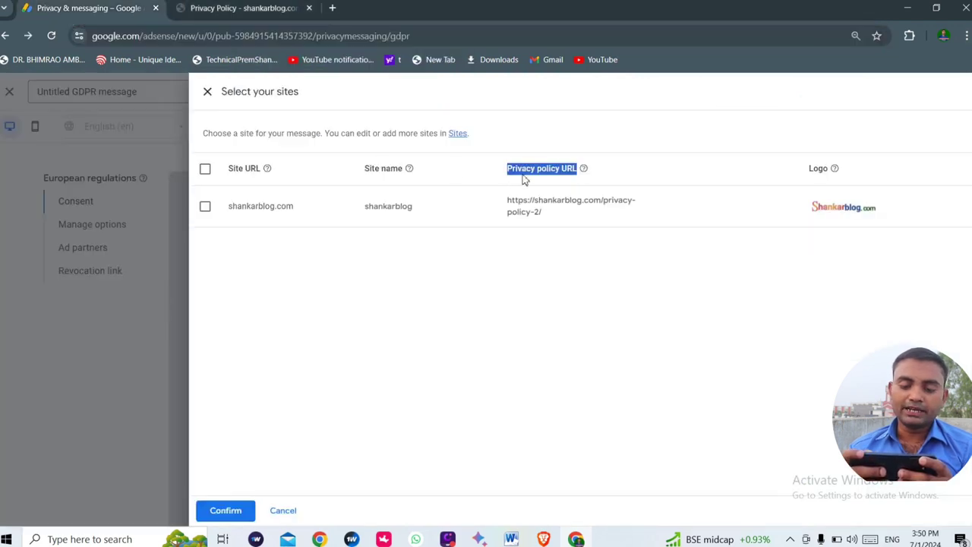
{"action": "left_click", "coordinate": [544, 193]}
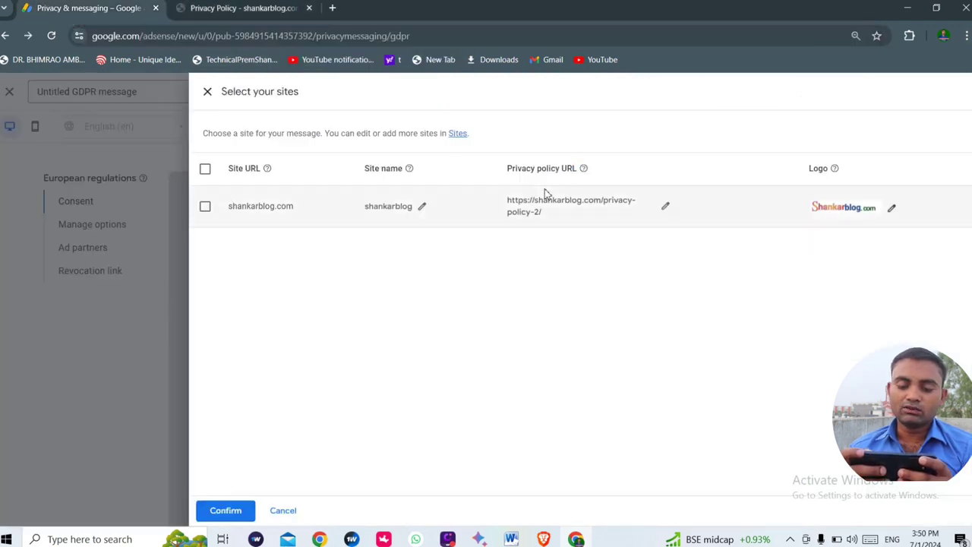
{"action": "left_click", "coordinate": [665, 206]}
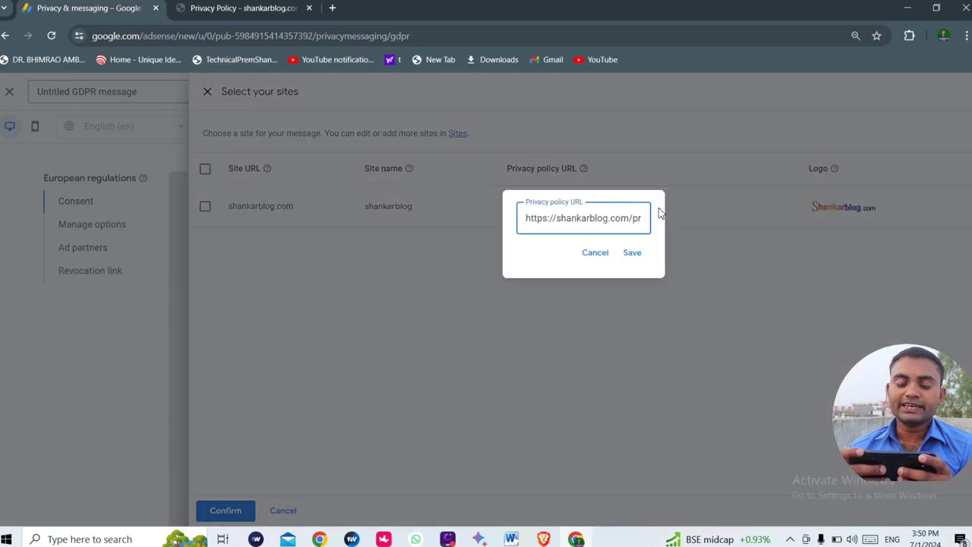
{"action": "triple_click", "coordinate": [621, 217]}
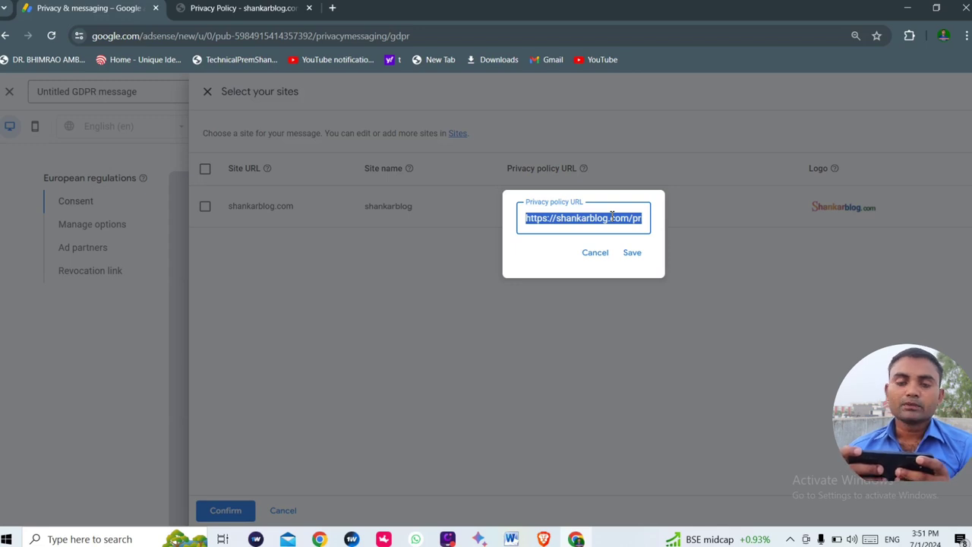
{"action": "right_click", "coordinate": [612, 218]}
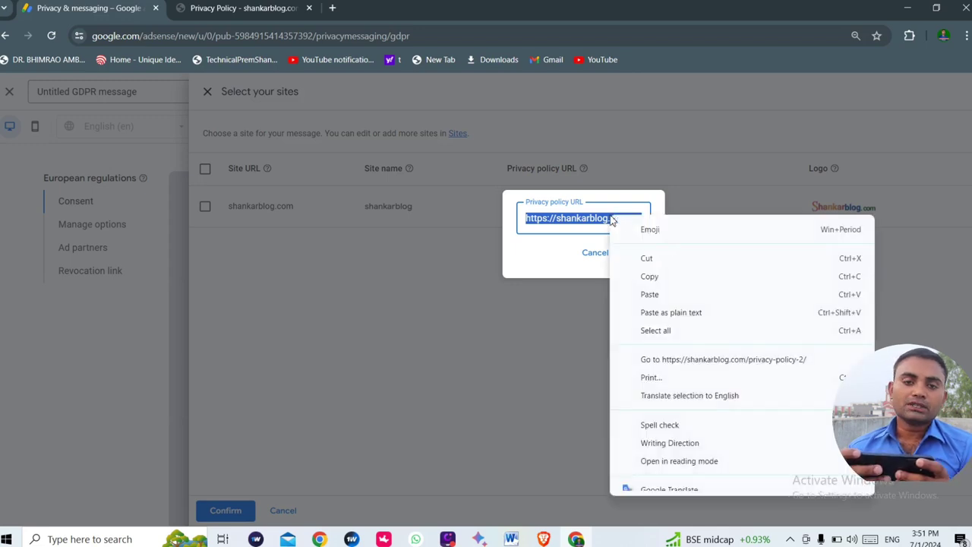
{"action": "left_click", "coordinate": [673, 294]}
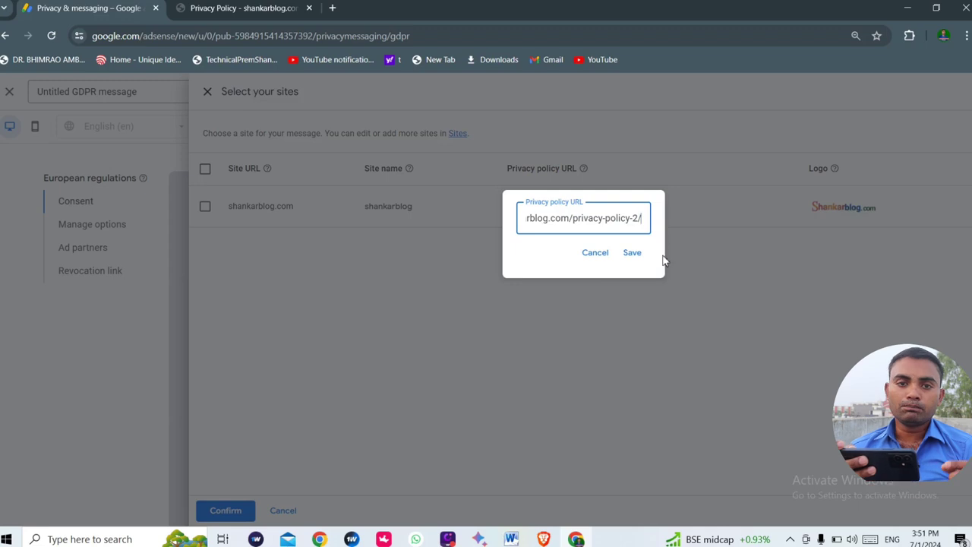
{"action": "left_click", "coordinate": [633, 253]}
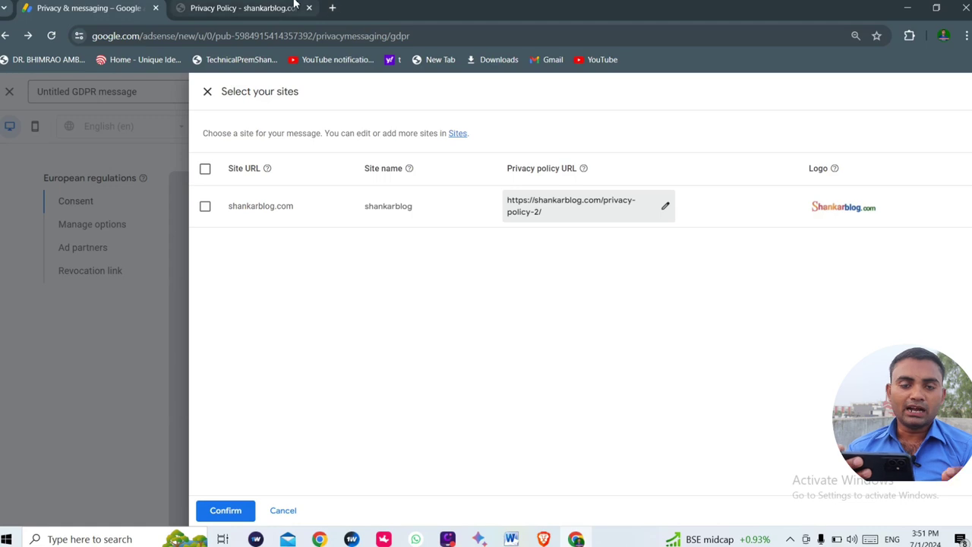
Step: Go to the home page of shankarblog.com and download the header logo image to Downloads as "logo 2" in PNG format
{"action": "left_click", "coordinate": [261, 6]}
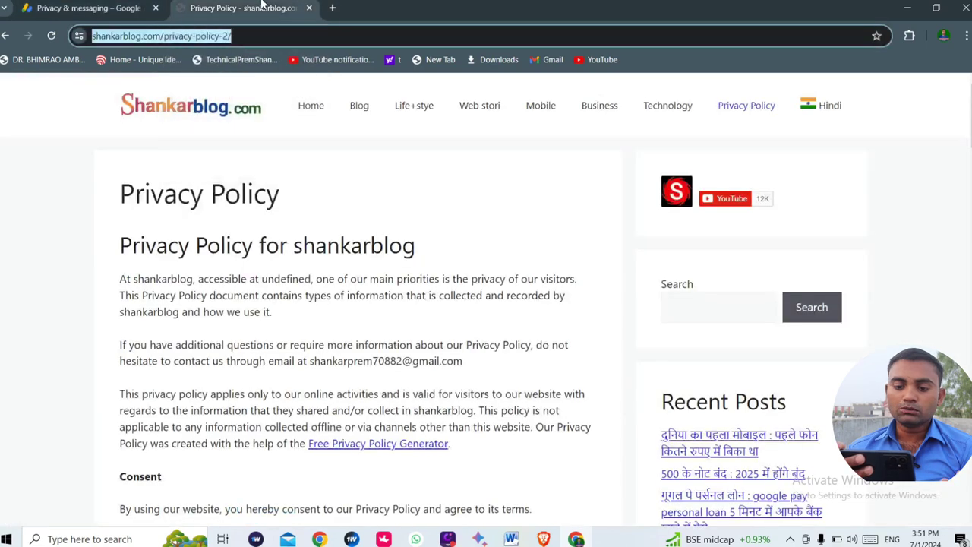
{"action": "left_click", "coordinate": [194, 102]}
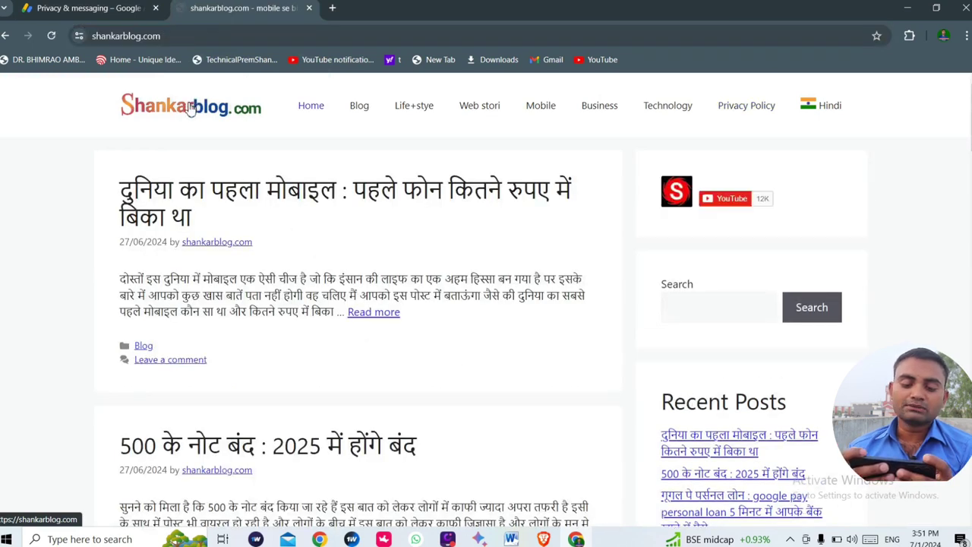
{"action": "right_click", "coordinate": [191, 108]}
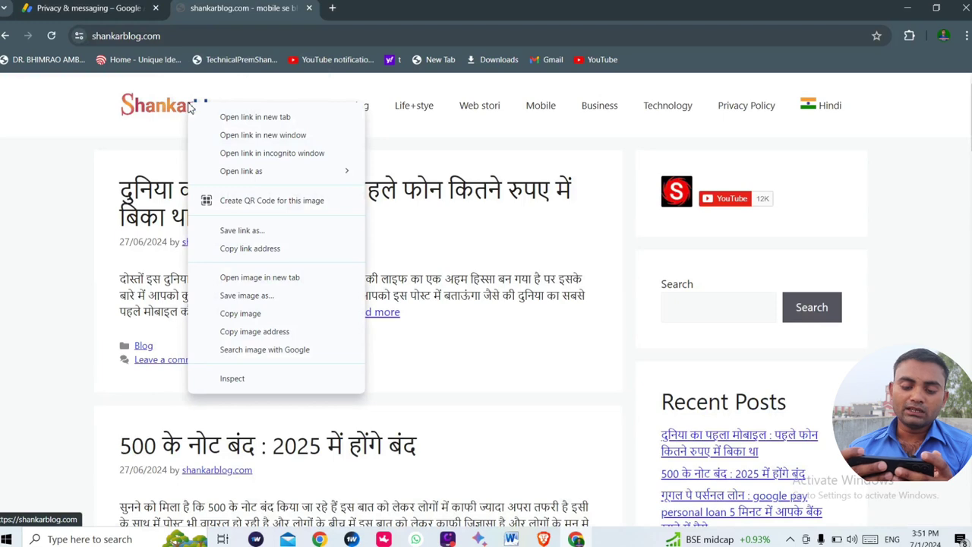
{"action": "left_click", "coordinate": [240, 297]}
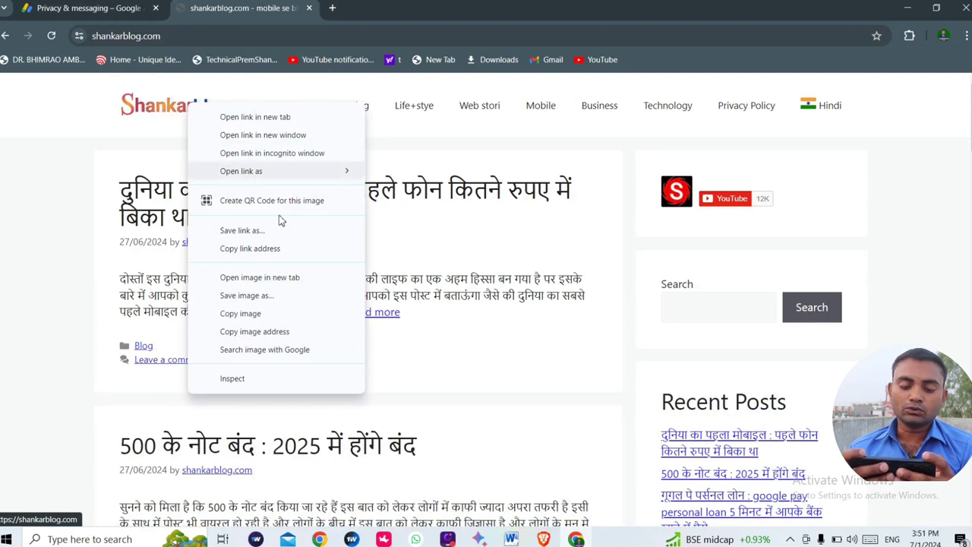
{"action": "left_click", "coordinate": [248, 296]}
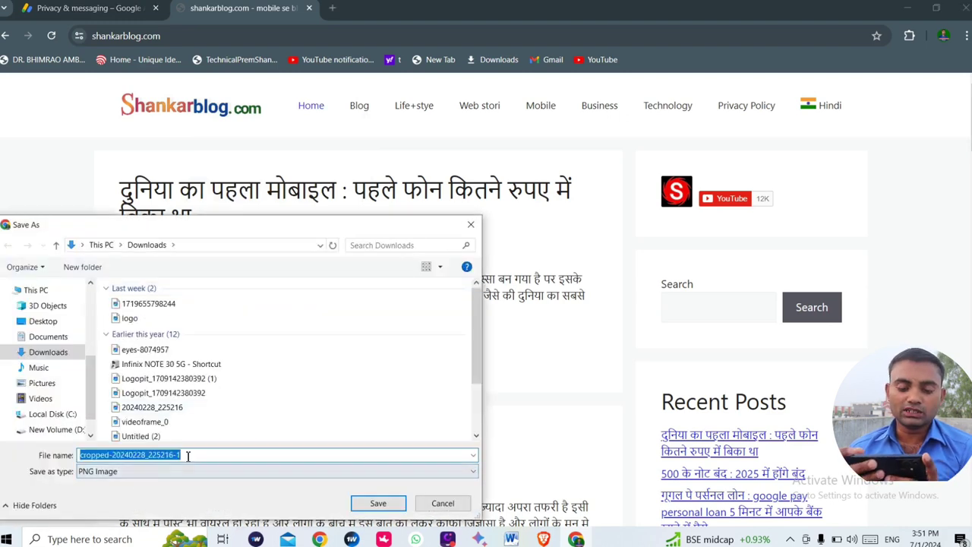
{"action": "key", "text": "BackSpace"}
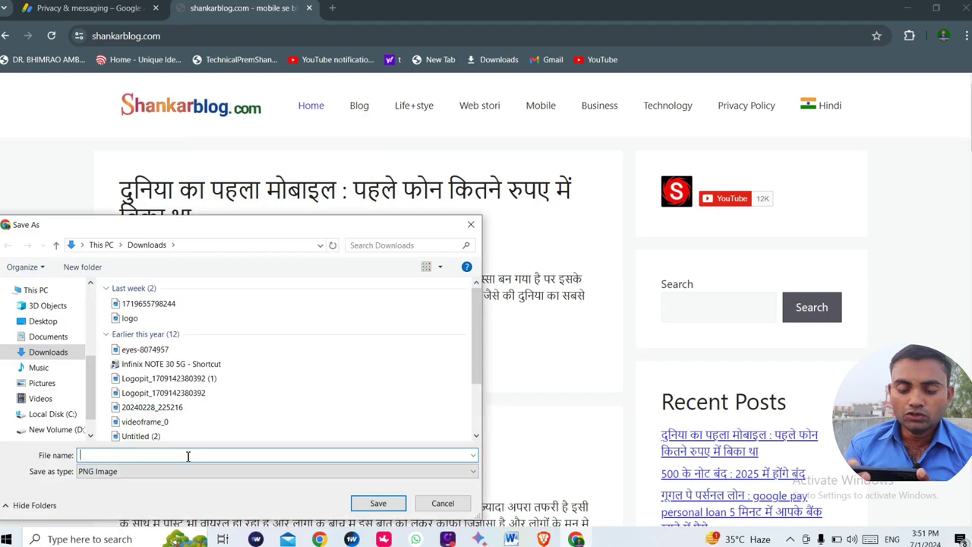
{"action": "type", "text": "log"}
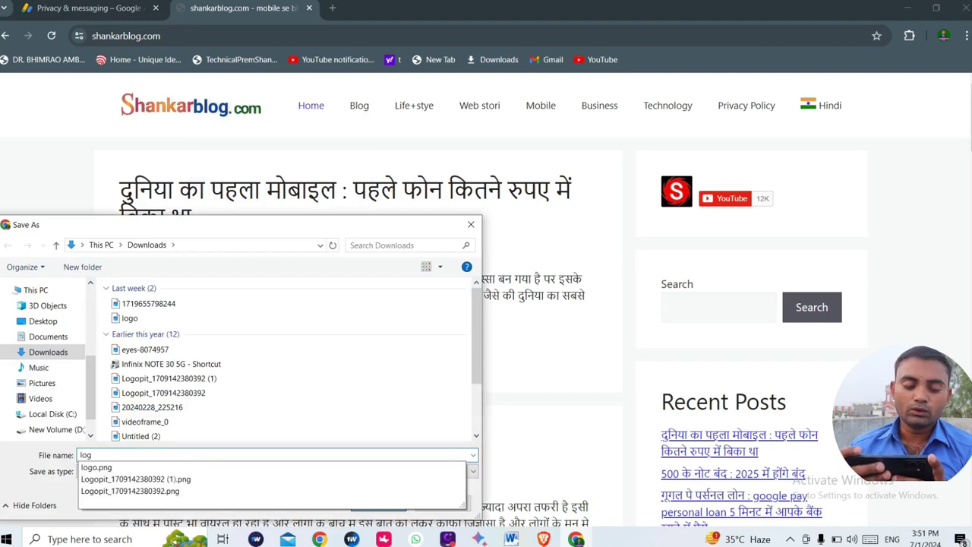
{"action": "type", "text": "o 2"}
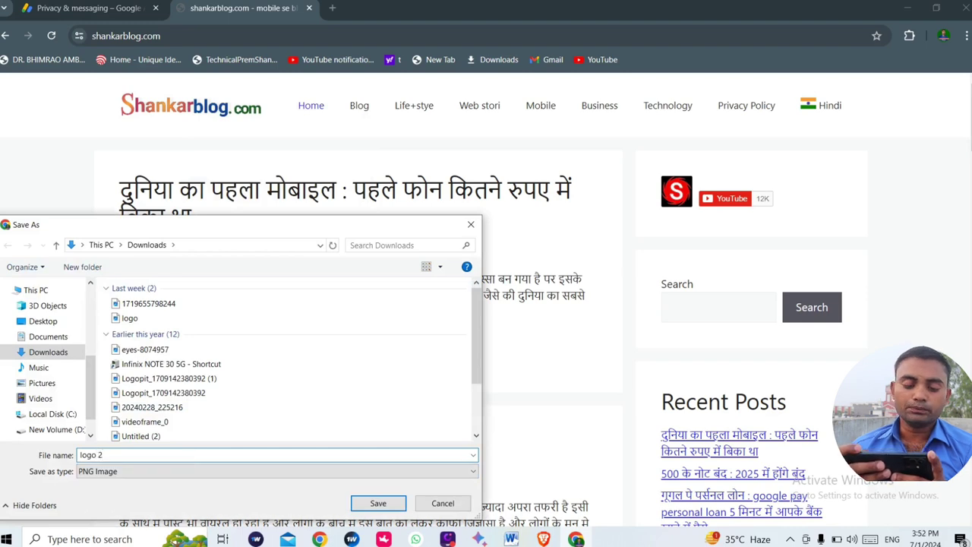
{"action": "key", "text": "Return"}
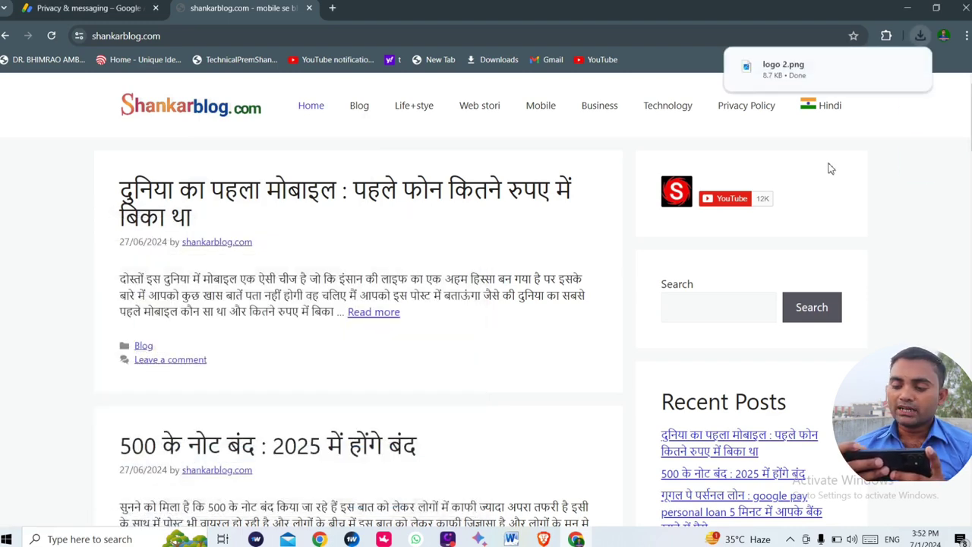
Step: Return to the AdSense site selection, edit the shankarblog.com logo, and upload the "logo" image from Downloads
{"action": "left_click", "coordinate": [97, 4]}
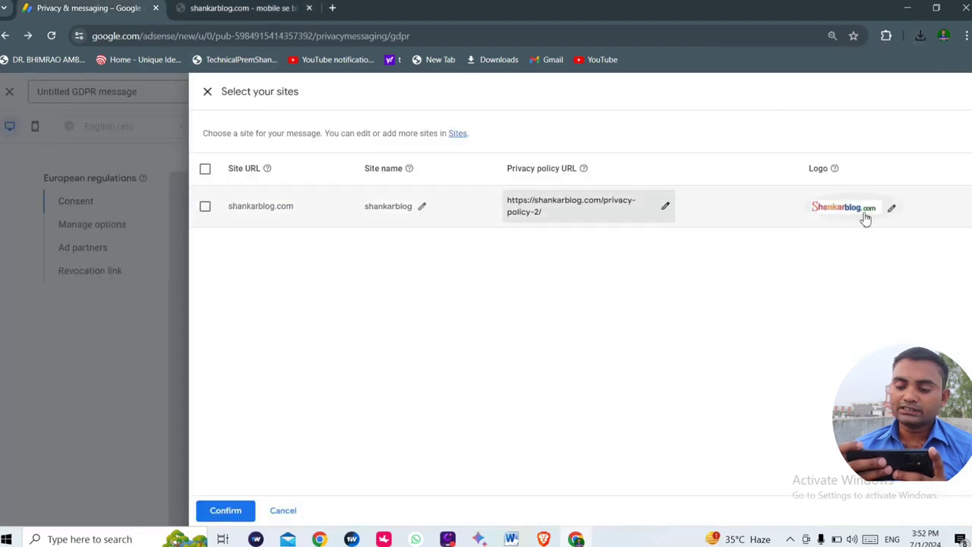
{"action": "left_click", "coordinate": [892, 213]}
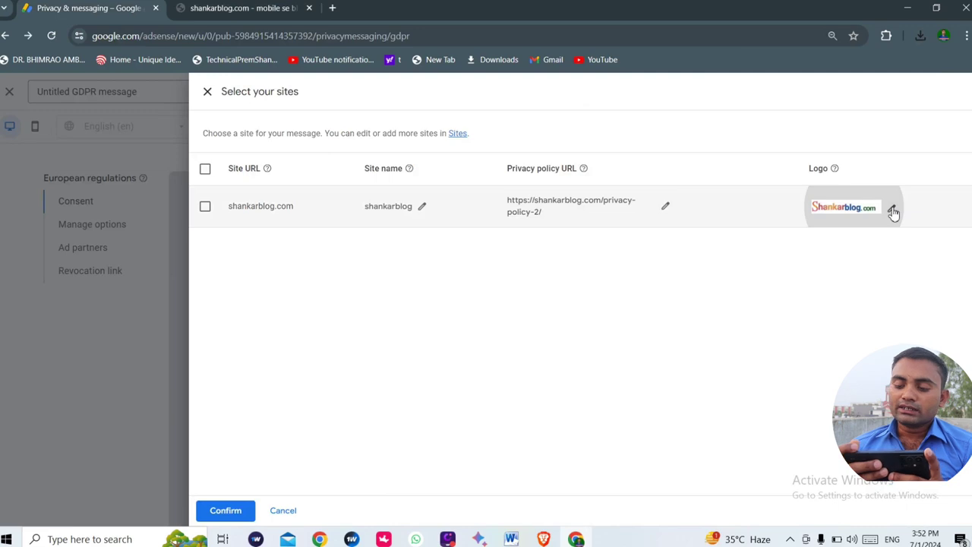
{"action": "left_click", "coordinate": [893, 213]}
{"action": "left_click", "coordinate": [894, 209]}
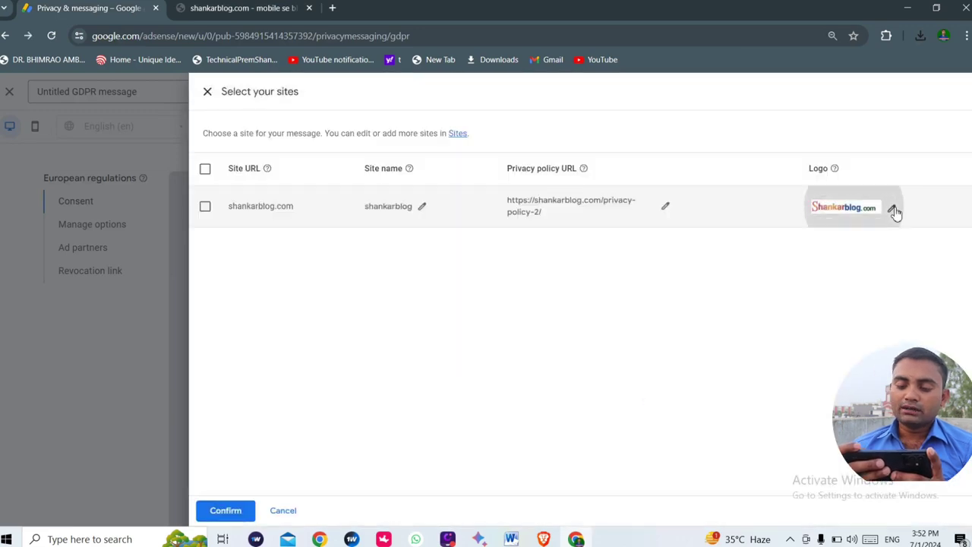
{"action": "left_click", "coordinate": [894, 210]}
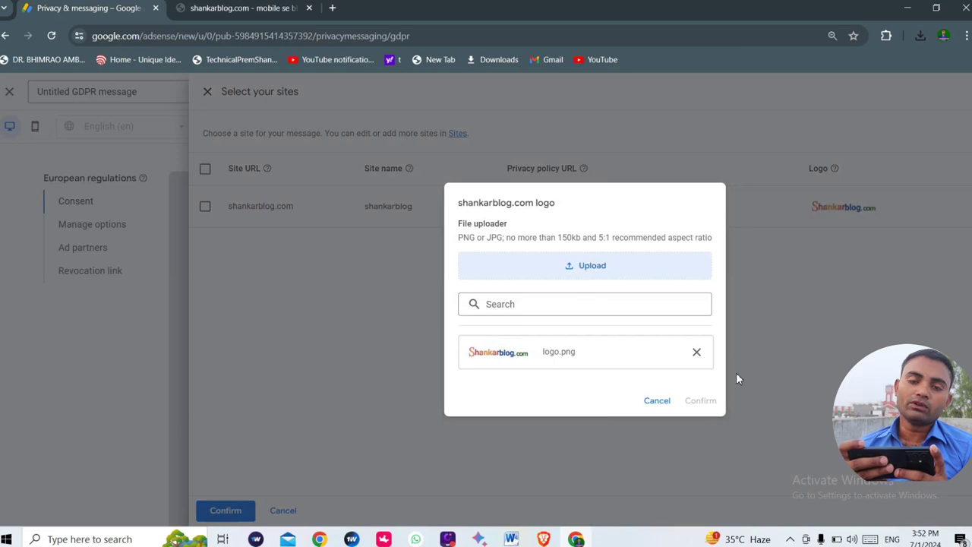
{"action": "left_click", "coordinate": [618, 268]}
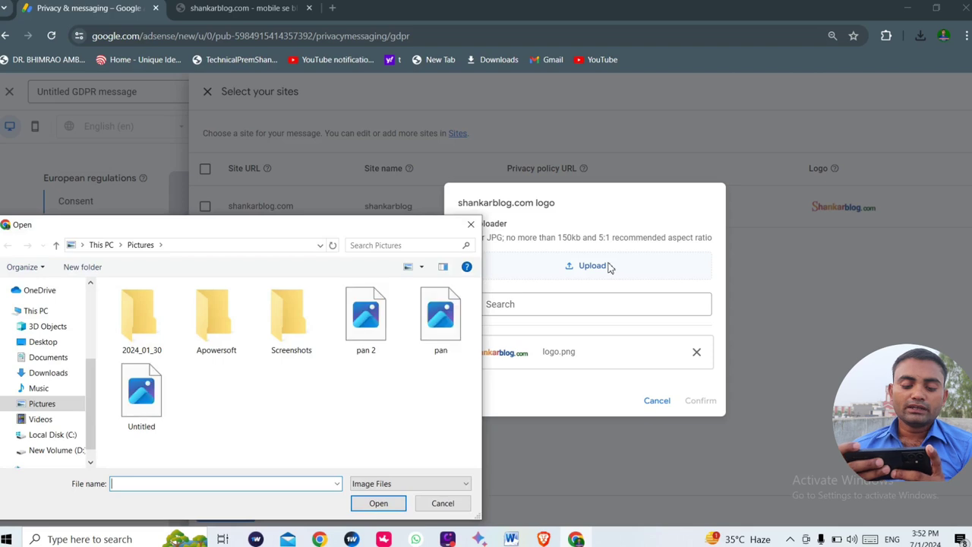
{"action": "left_click", "coordinate": [61, 372]}
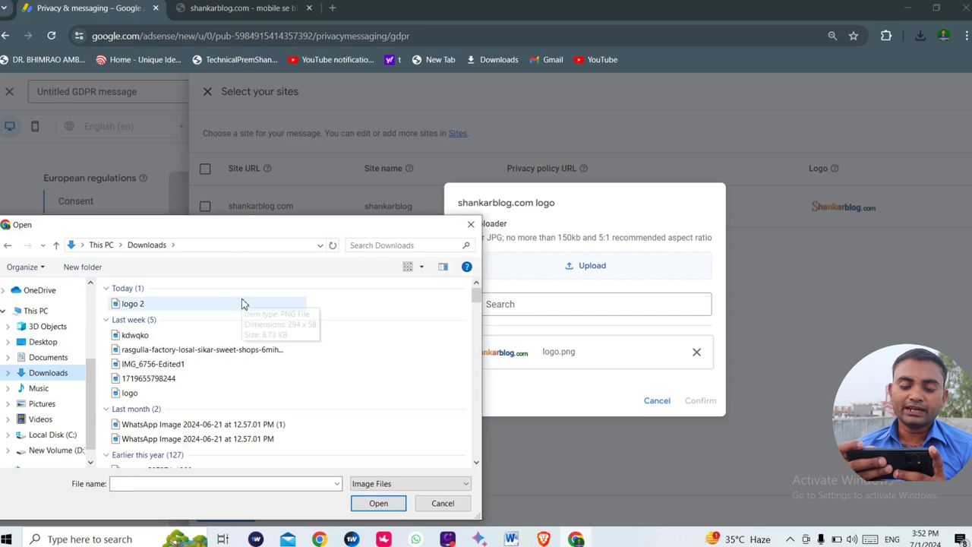
{"action": "left_click", "coordinate": [242, 303]}
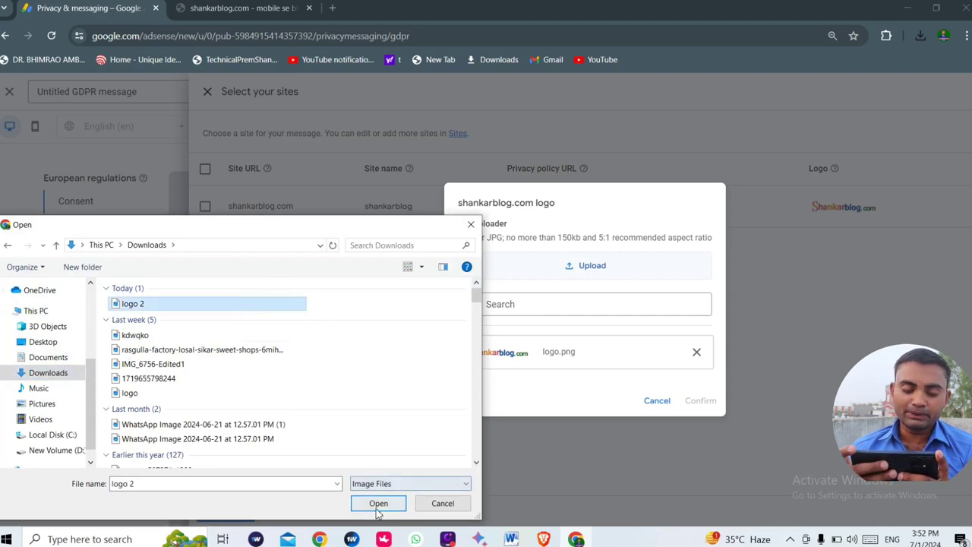
{"action": "left_click", "coordinate": [189, 397]}
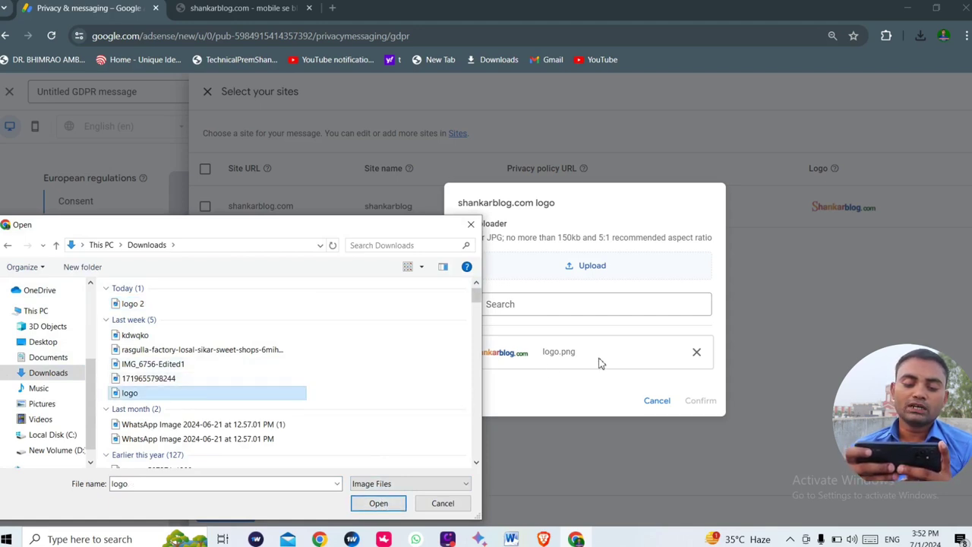
{"action": "left_click", "coordinate": [386, 505]}
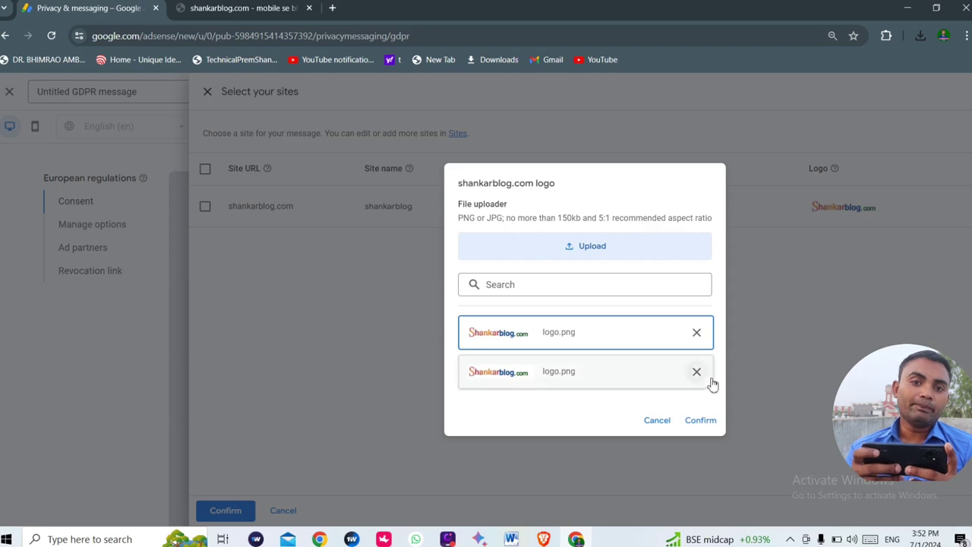
Step: Try to delete the older logo.png, delete the newly uploaded copy instead, and confirm the logo dialog
{"action": "left_click", "coordinate": [697, 372]}
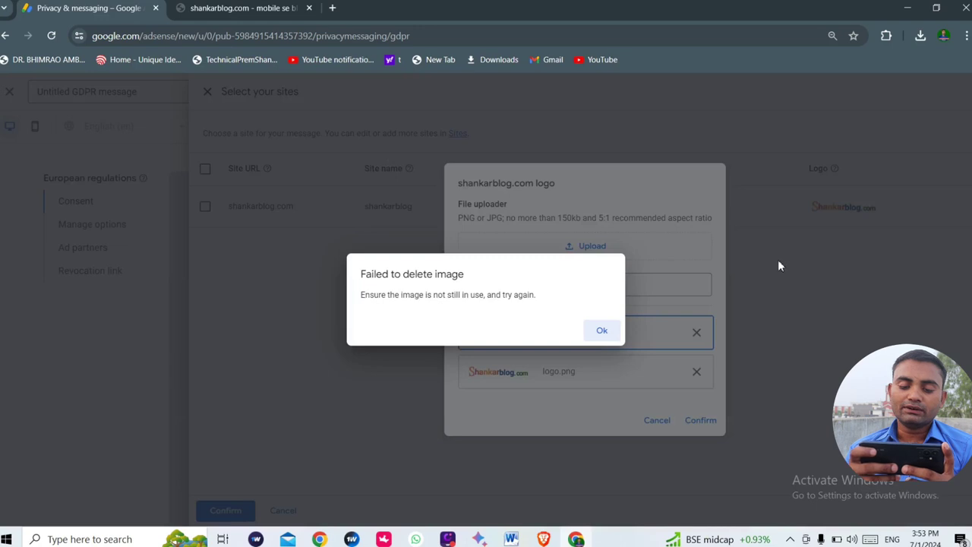
{"action": "left_click", "coordinate": [600, 335]}
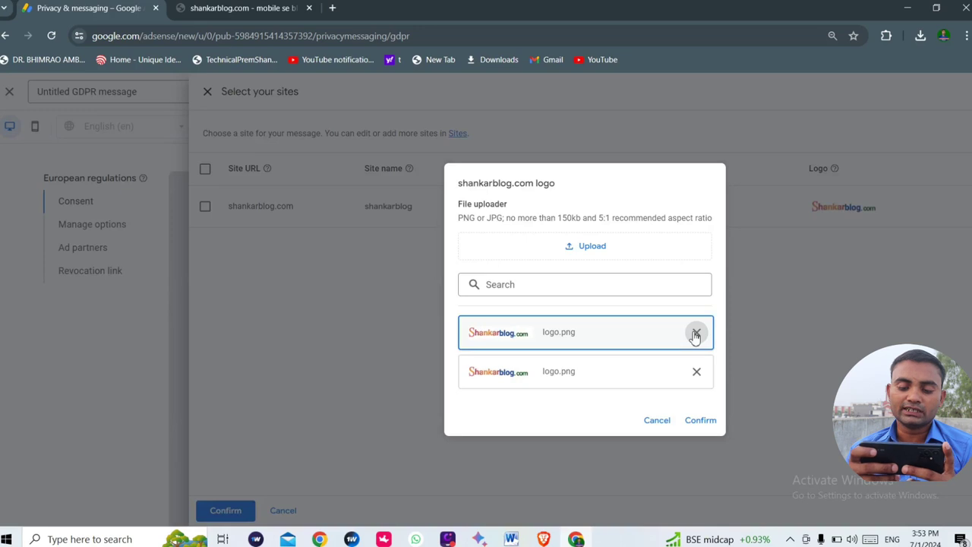
{"action": "left_click", "coordinate": [695, 334]}
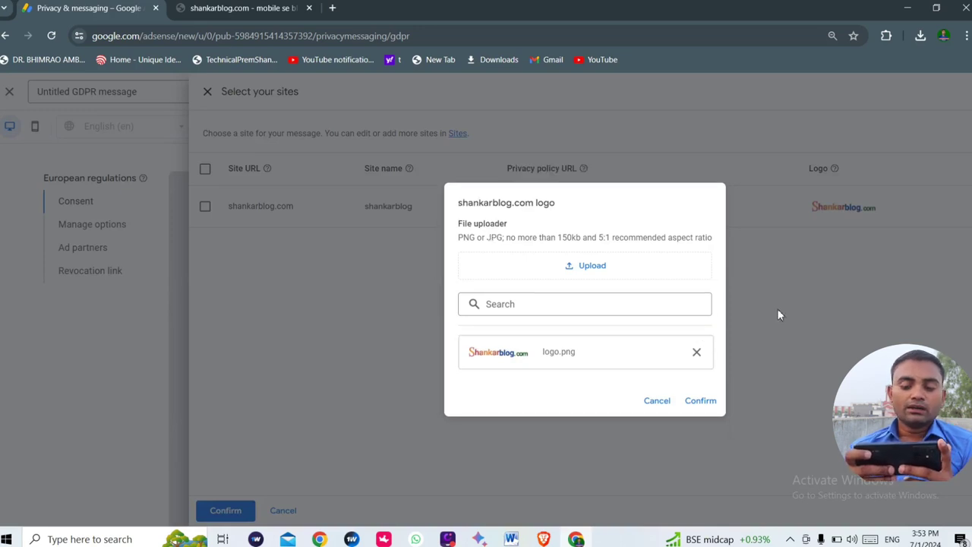
{"action": "left_click", "coordinate": [694, 403]}
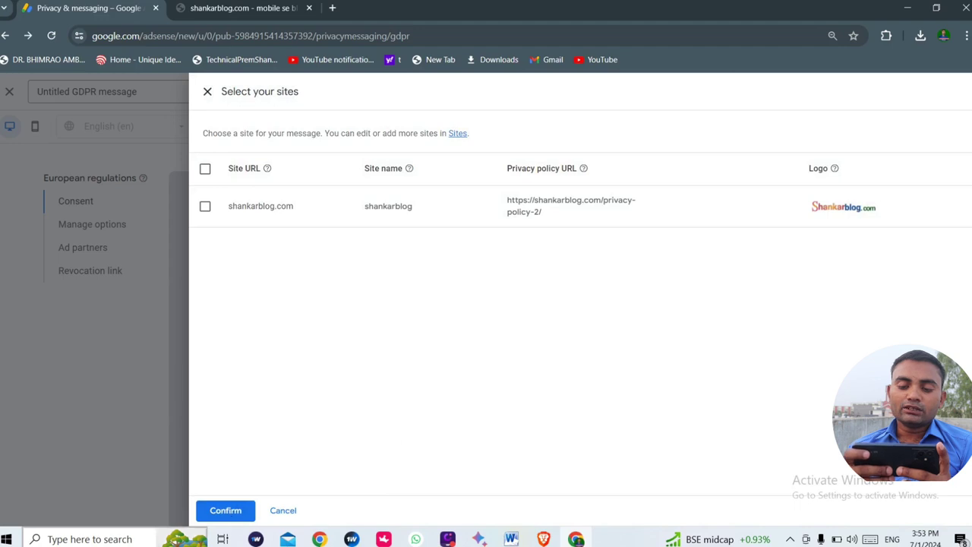
Step: Select shankarblog.com as the site for the GDPR message and confirm the site selection
{"action": "left_click", "coordinate": [225, 512]}
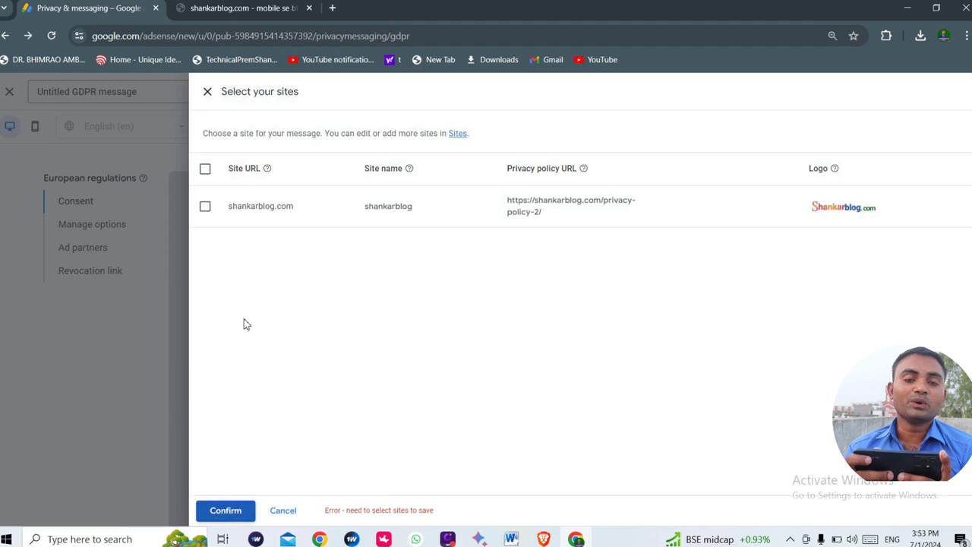
{"action": "left_click", "coordinate": [206, 168]}
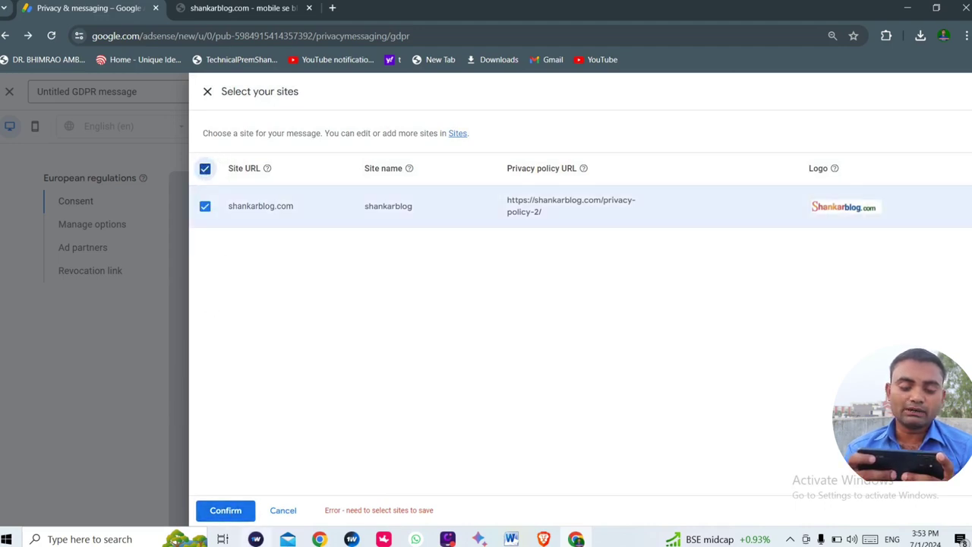
{"action": "left_click", "coordinate": [234, 512]}
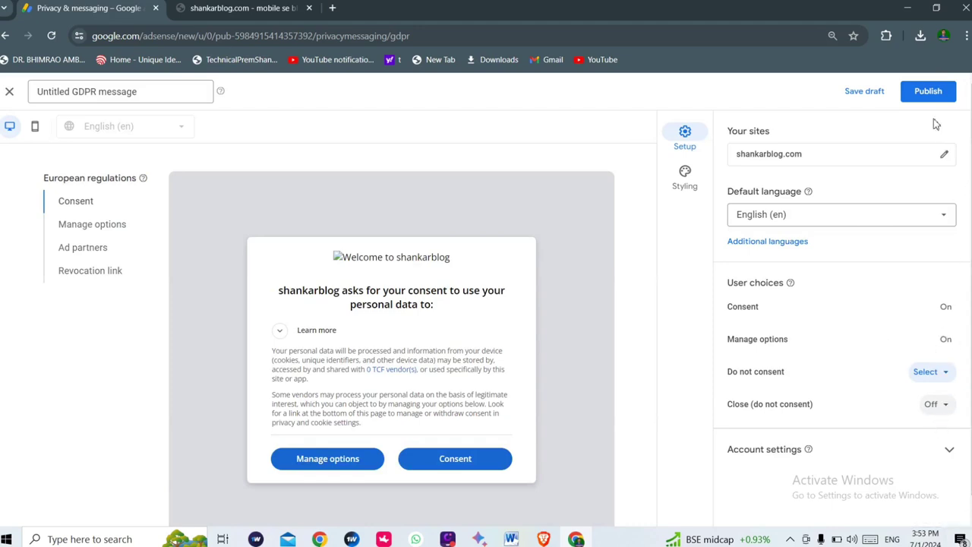
Step: Try to publish the GDPR message, agreeing to replace the message already published on the site
{"action": "left_click", "coordinate": [926, 89]}
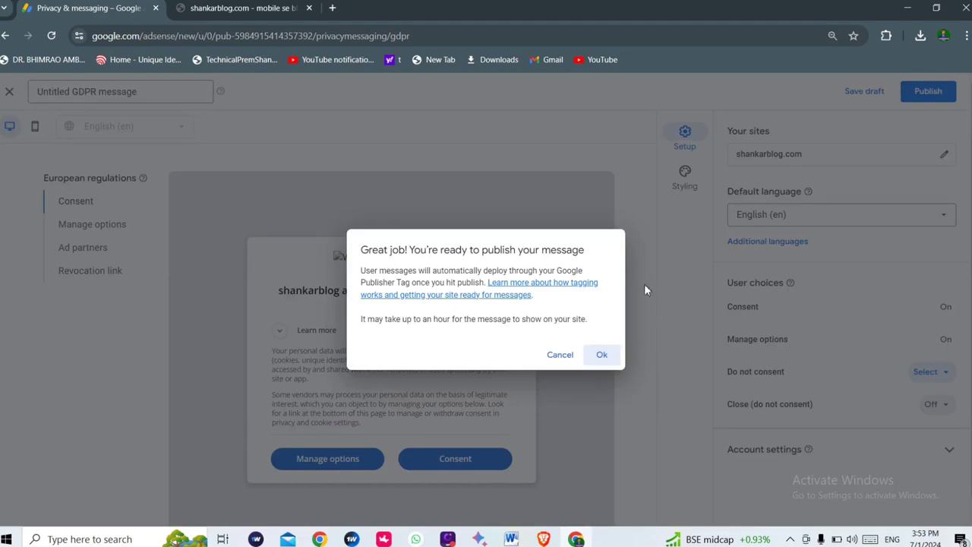
{"action": "left_click", "coordinate": [602, 355]}
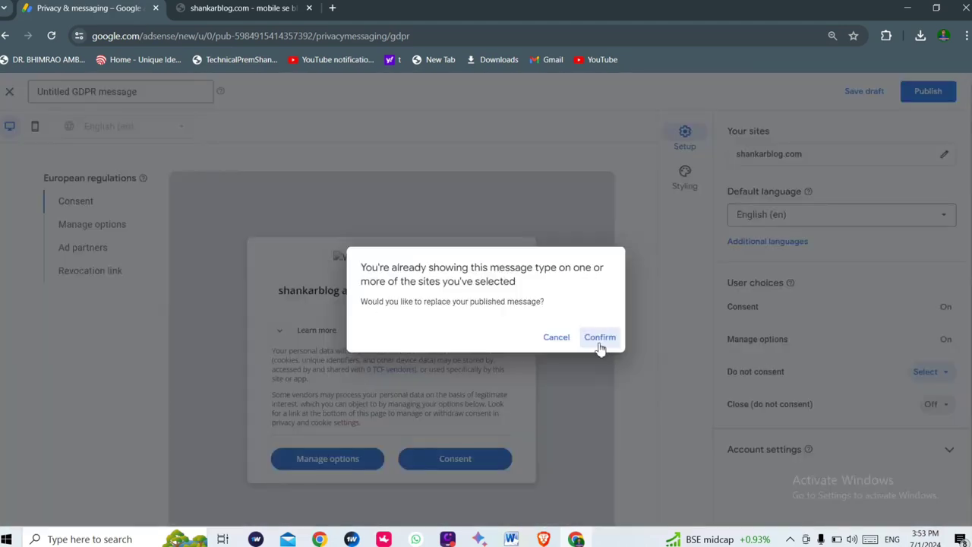
{"action": "left_click", "coordinate": [600, 340]}
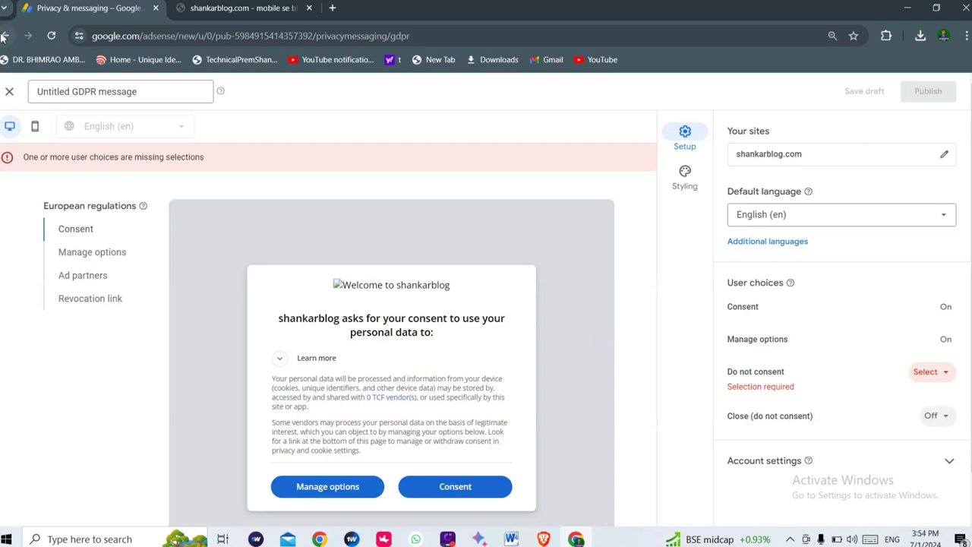
Step: Leave the GDPR message editor and open the US state regulations messages under Privacy & messaging
{"action": "left_click", "coordinate": [4, 36]}
{"action": "left_click", "coordinate": [4, 36]}
{"action": "left_click", "coordinate": [4, 36]}
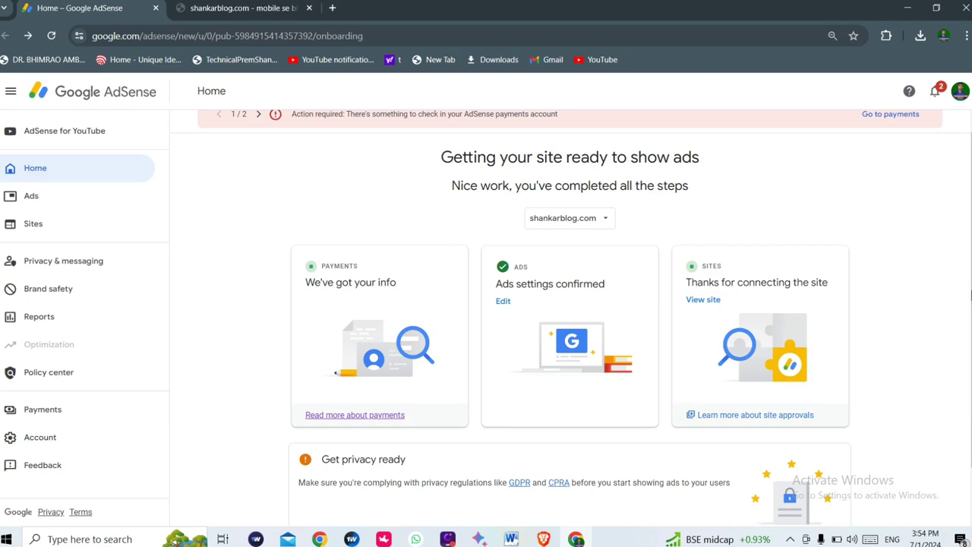
{"action": "scroll", "coordinate": [677, 456], "scroll_direction": "down", "scroll_amount": 1}
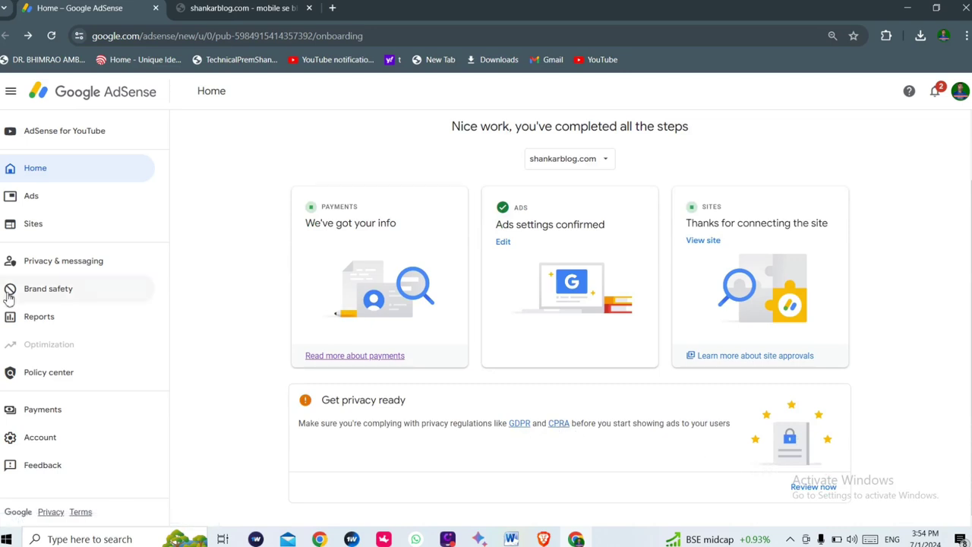
{"action": "left_click", "coordinate": [55, 267]}
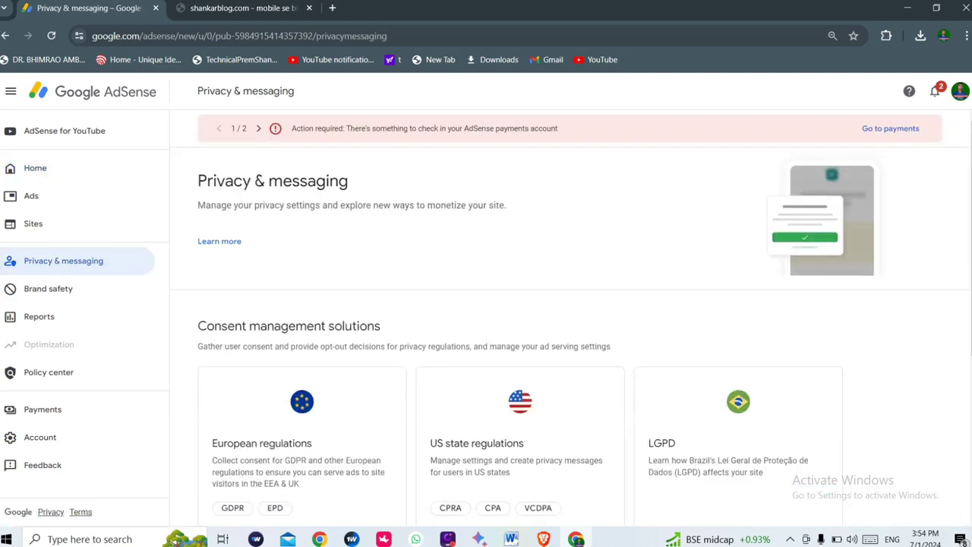
{"action": "scroll", "coordinate": [521, 314], "scroll_direction": "down", "scroll_amount": 3}
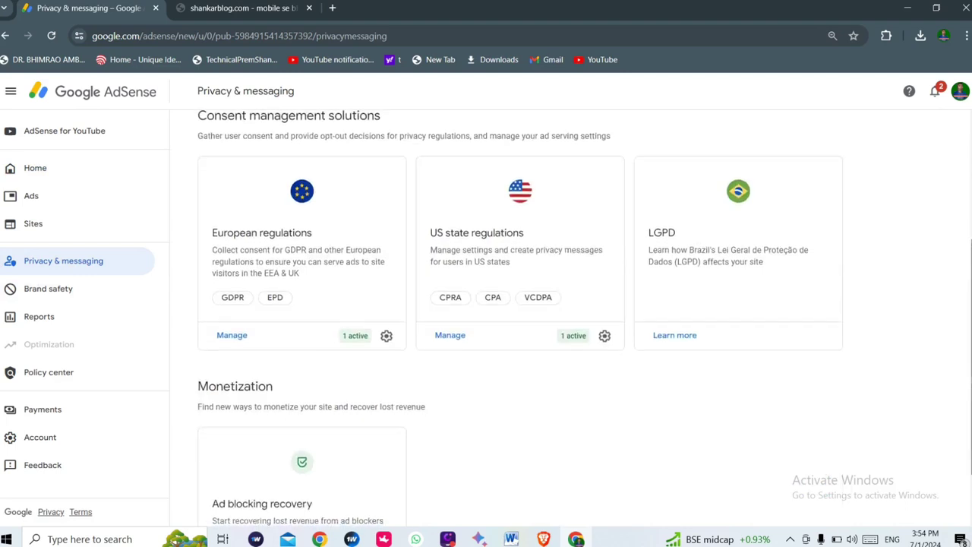
{"action": "left_click", "coordinate": [456, 337]}
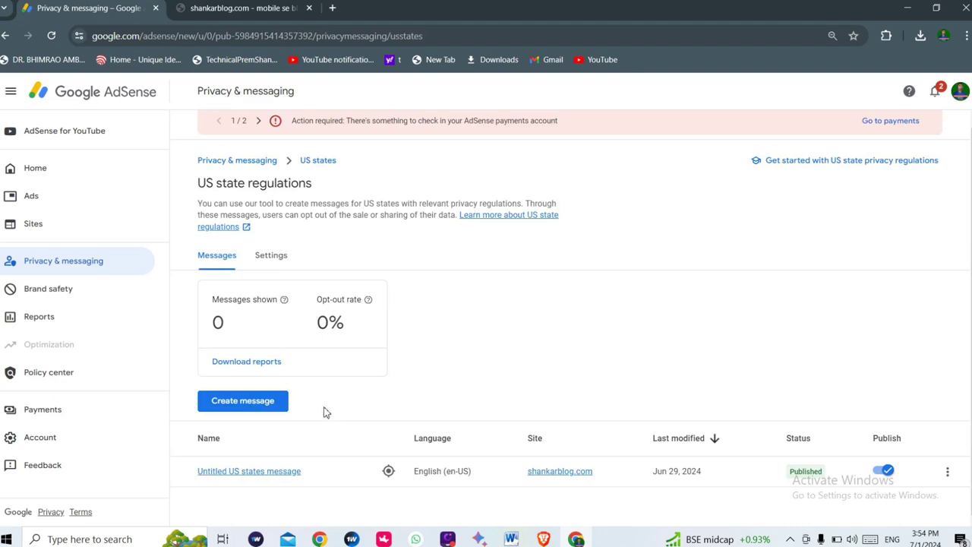
Step: Create a new US states message and confirm shankarblog.com as its site
{"action": "left_click", "coordinate": [261, 404]}
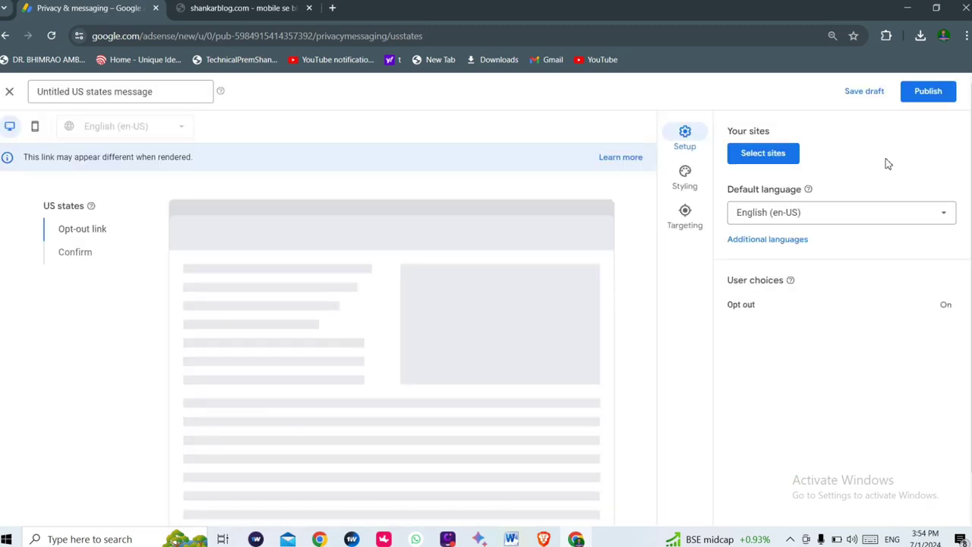
{"action": "left_click", "coordinate": [757, 156]}
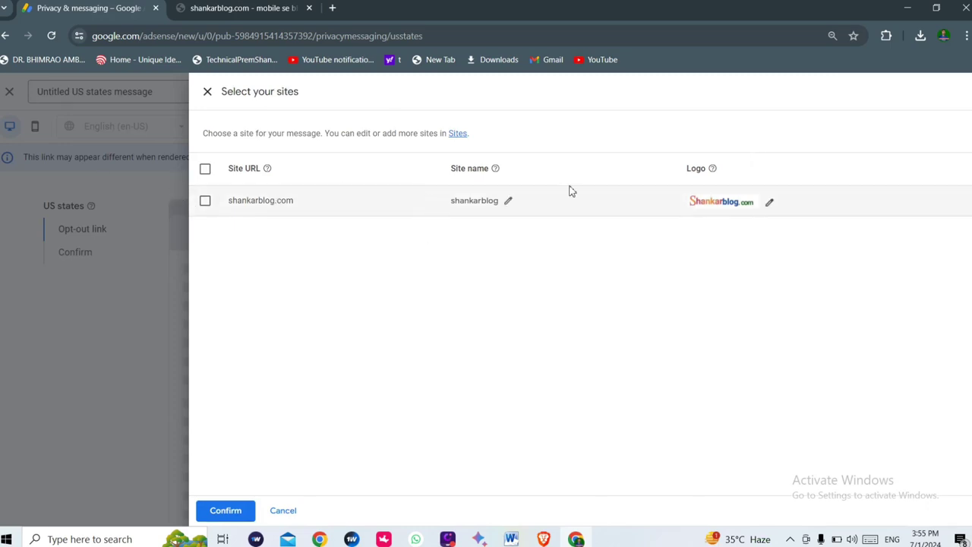
{"action": "left_click", "coordinate": [205, 168]}
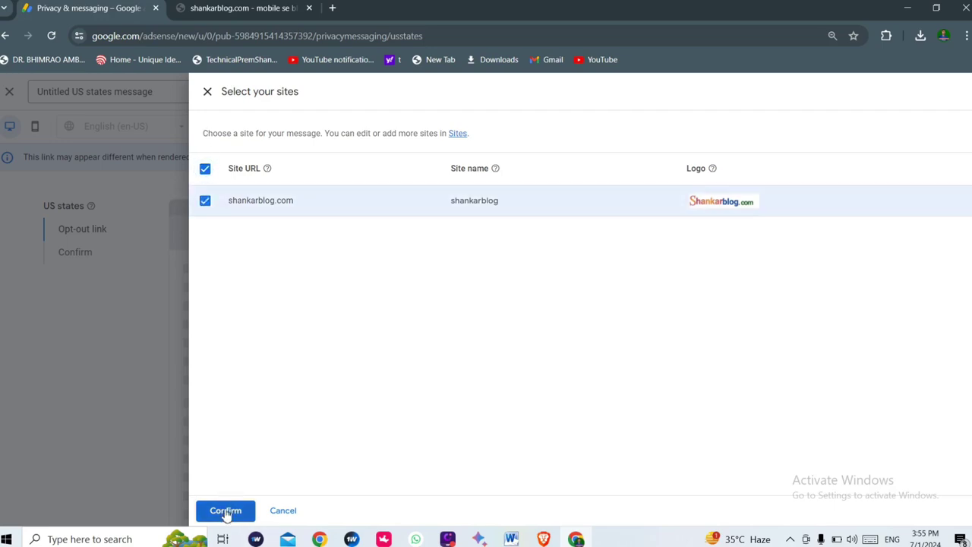
{"action": "left_click", "coordinate": [226, 510]}
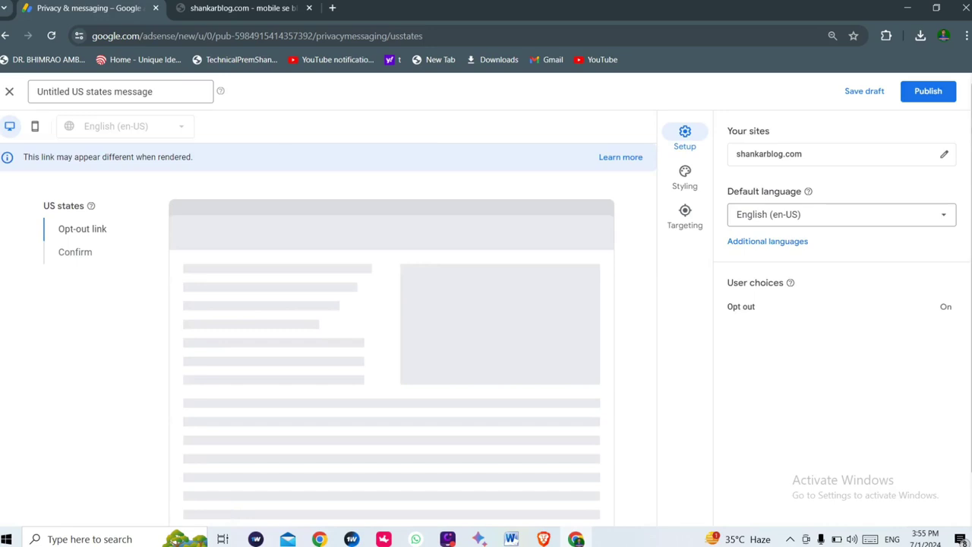
Step: Try to publish the US states message, but decline to replace the message already published on the site
{"action": "left_click", "coordinate": [941, 92]}
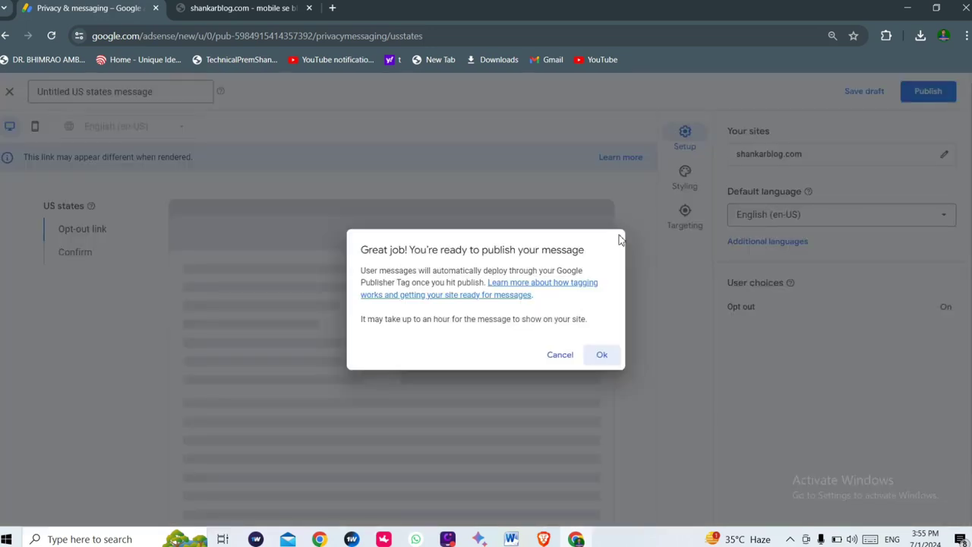
{"action": "left_click", "coordinate": [597, 356]}
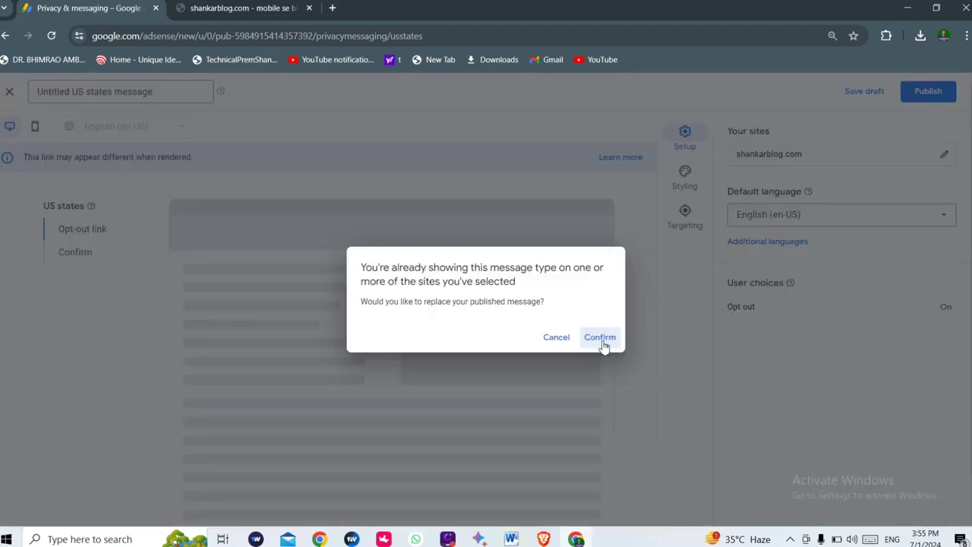
{"action": "left_click", "coordinate": [556, 343]}
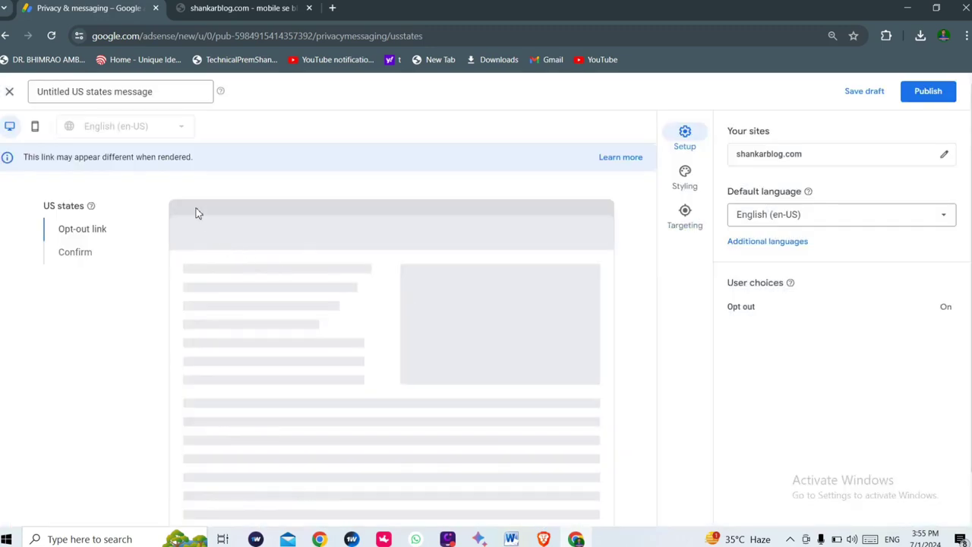
Step: Leave the US states message editor and open the ad blocking recovery management from the Privacy & messaging overview
{"action": "left_click", "coordinate": [4, 37]}
{"action": "left_click", "coordinate": [4, 36]}
{"action": "left_click", "coordinate": [4, 36]}
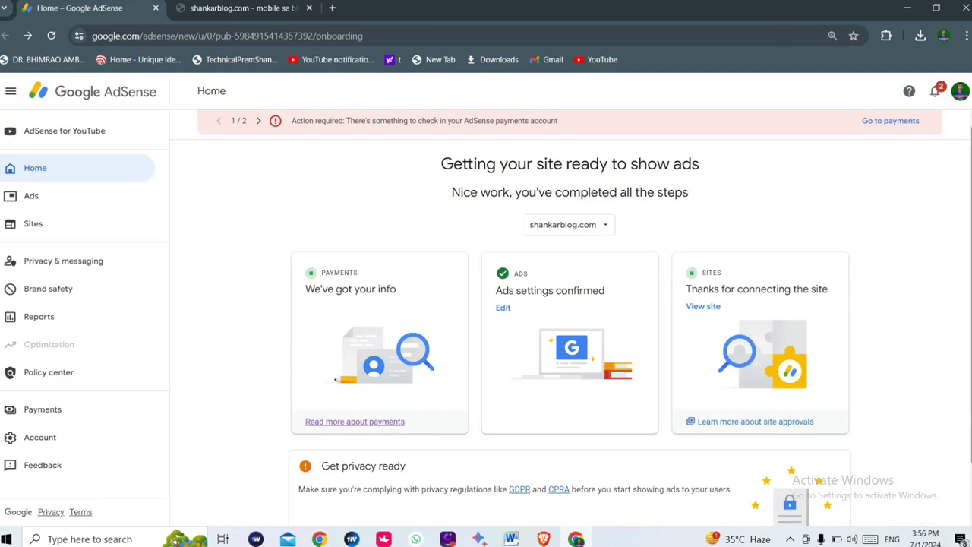
{"action": "scroll", "coordinate": [968, 304], "scroll_direction": "down", "scroll_amount": 1}
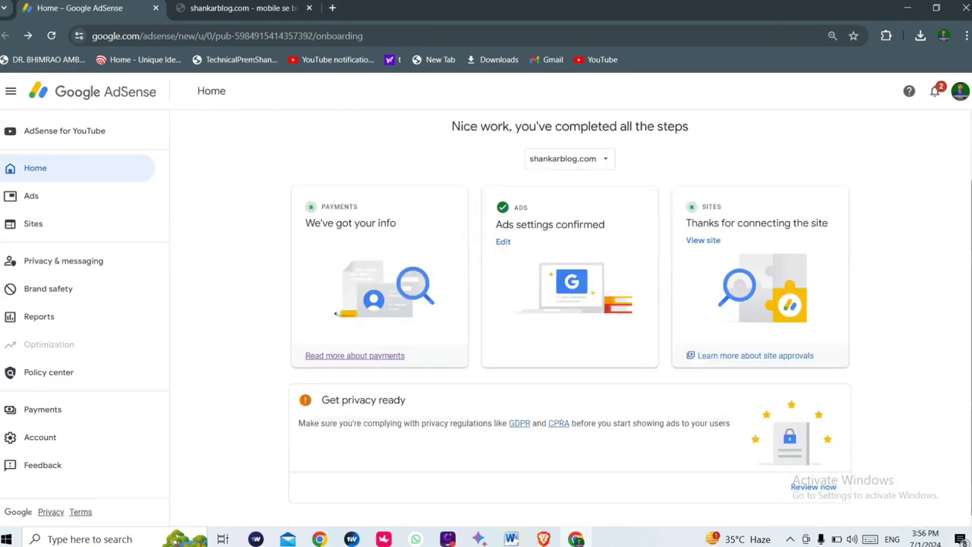
{"action": "left_click", "coordinate": [830, 490]}
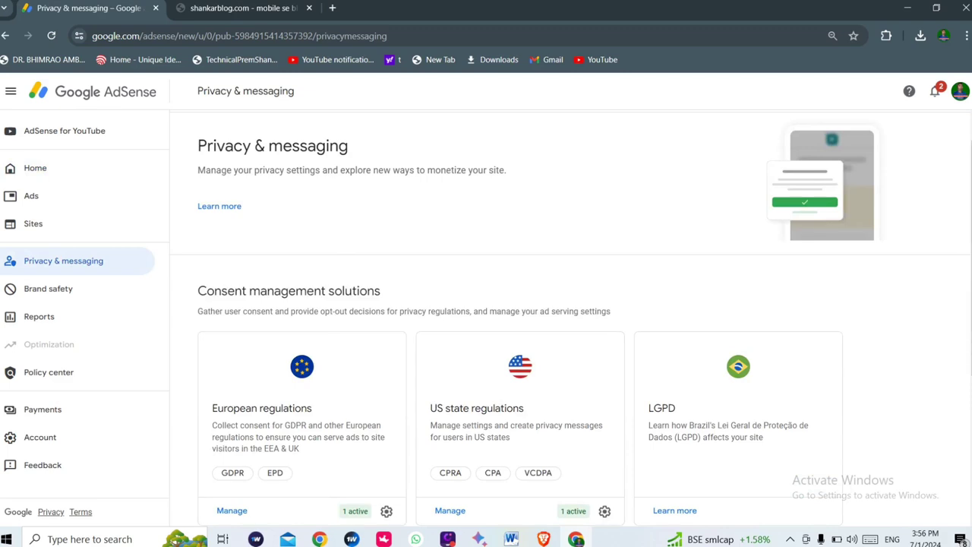
{"action": "scroll", "coordinate": [520, 317], "scroll_direction": "down", "scroll_amount": 3}
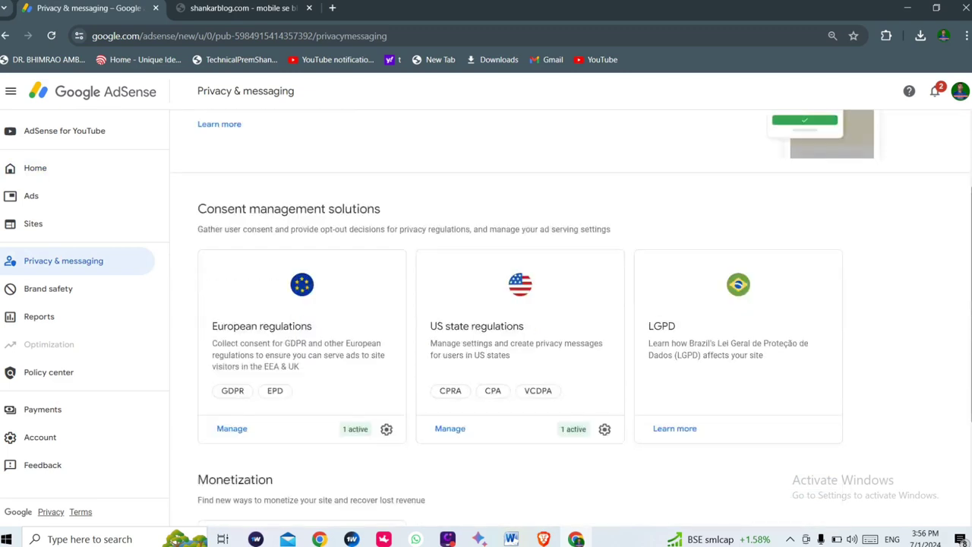
{"action": "scroll", "coordinate": [411, 331], "scroll_direction": "down", "scroll_amount": 1}
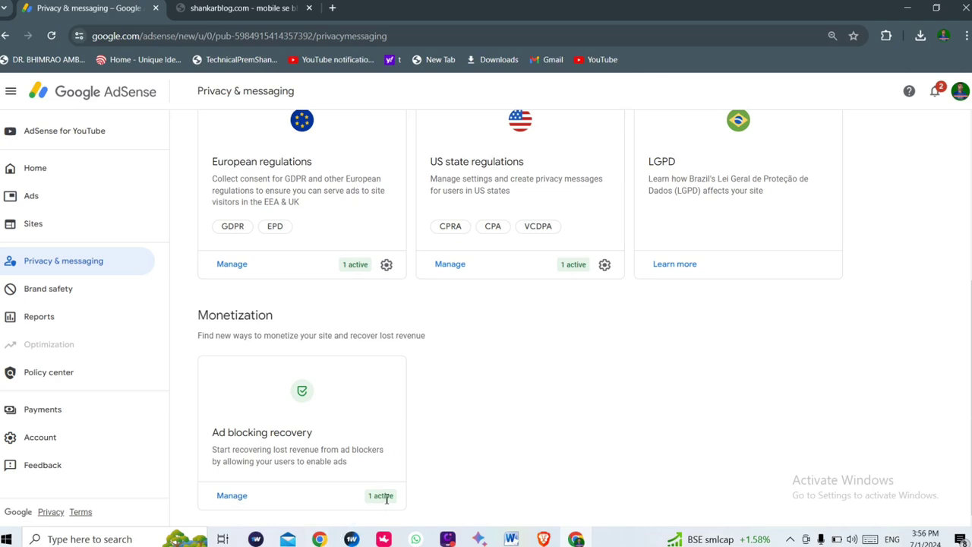
{"action": "left_click", "coordinate": [224, 498]}
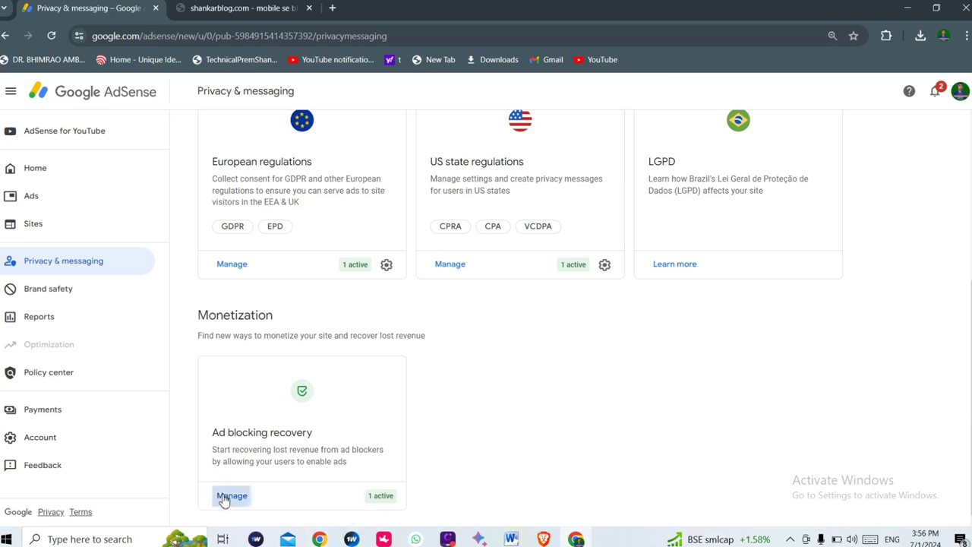